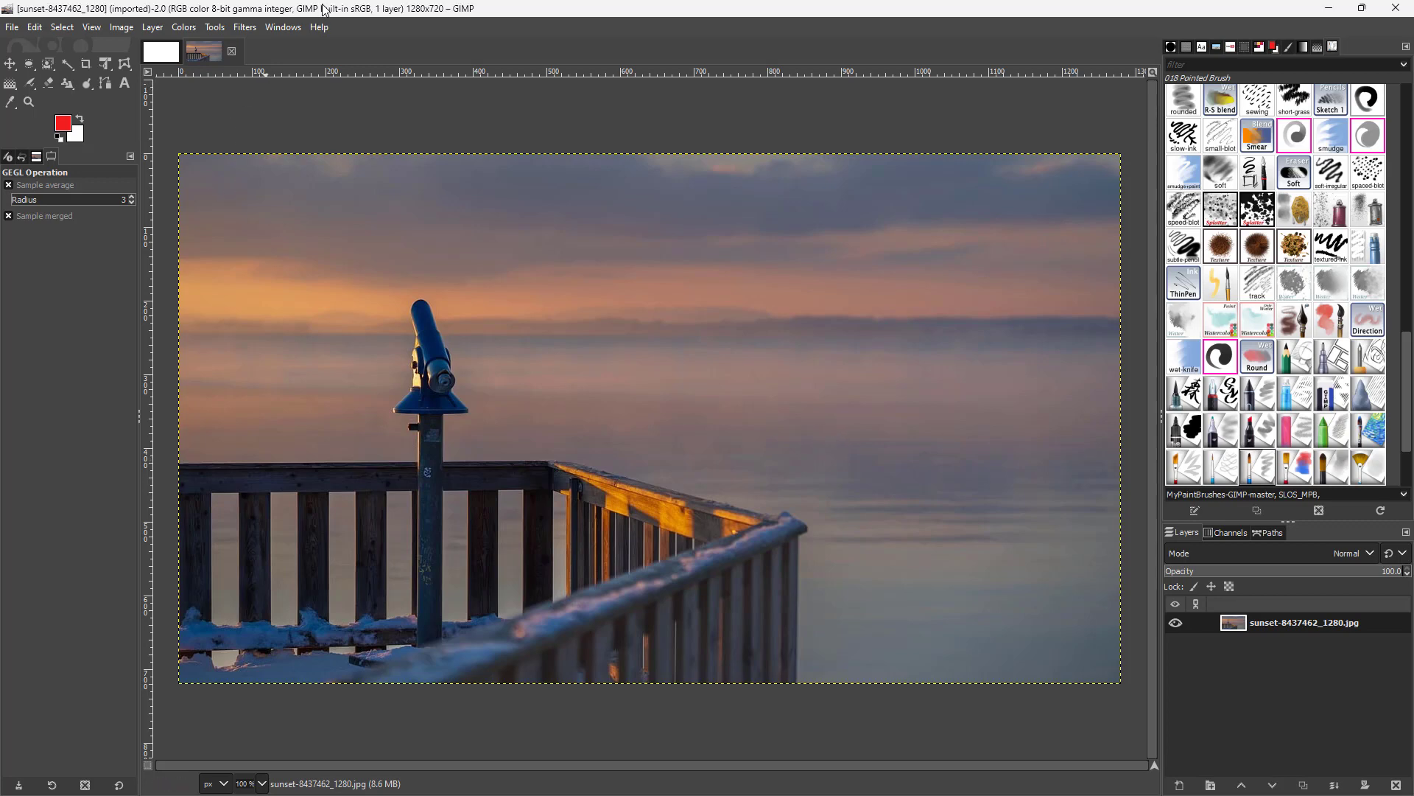
Step: Open the Mosaic distortion filter on the sunset image and move its settings window closer to the picture
click(241, 28)
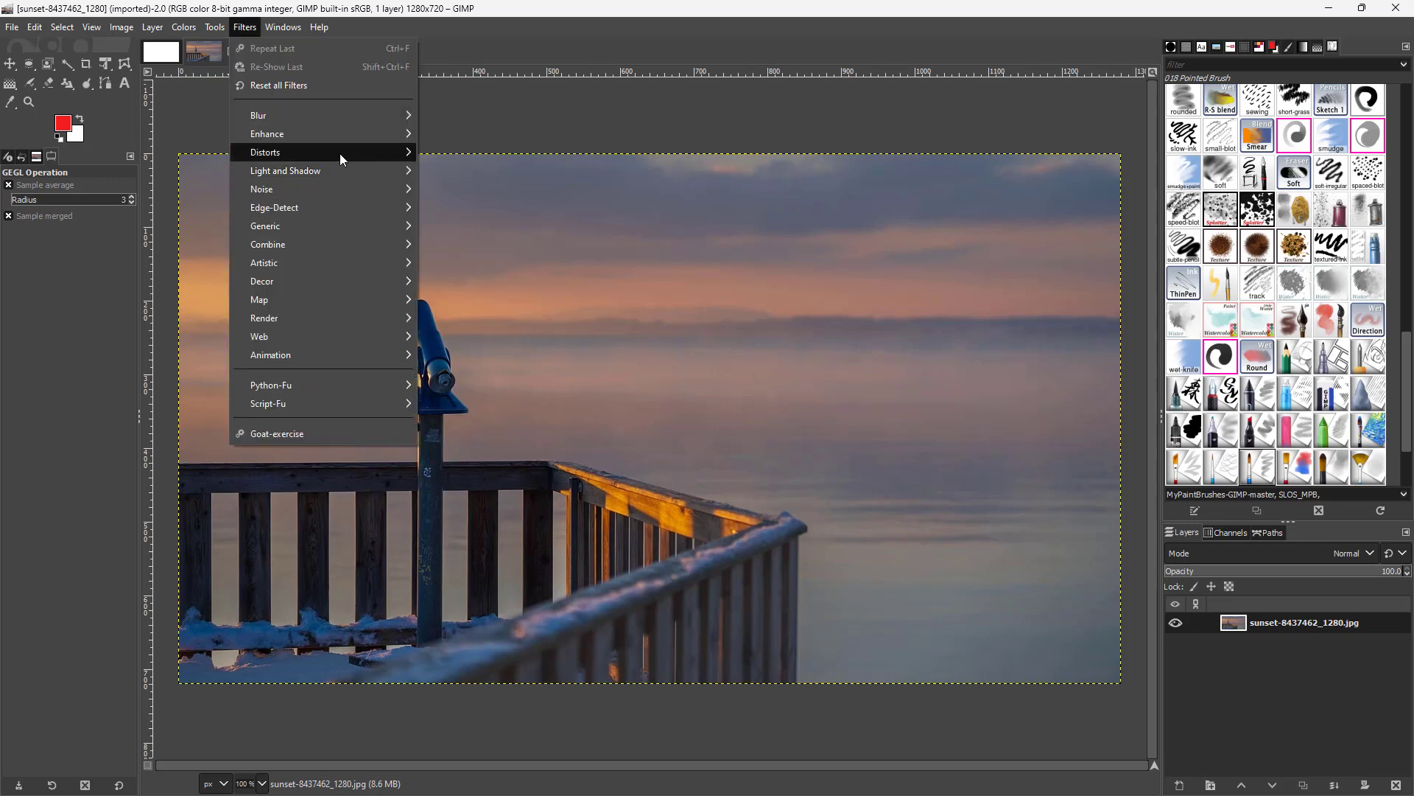
mouse_move(339, 153)
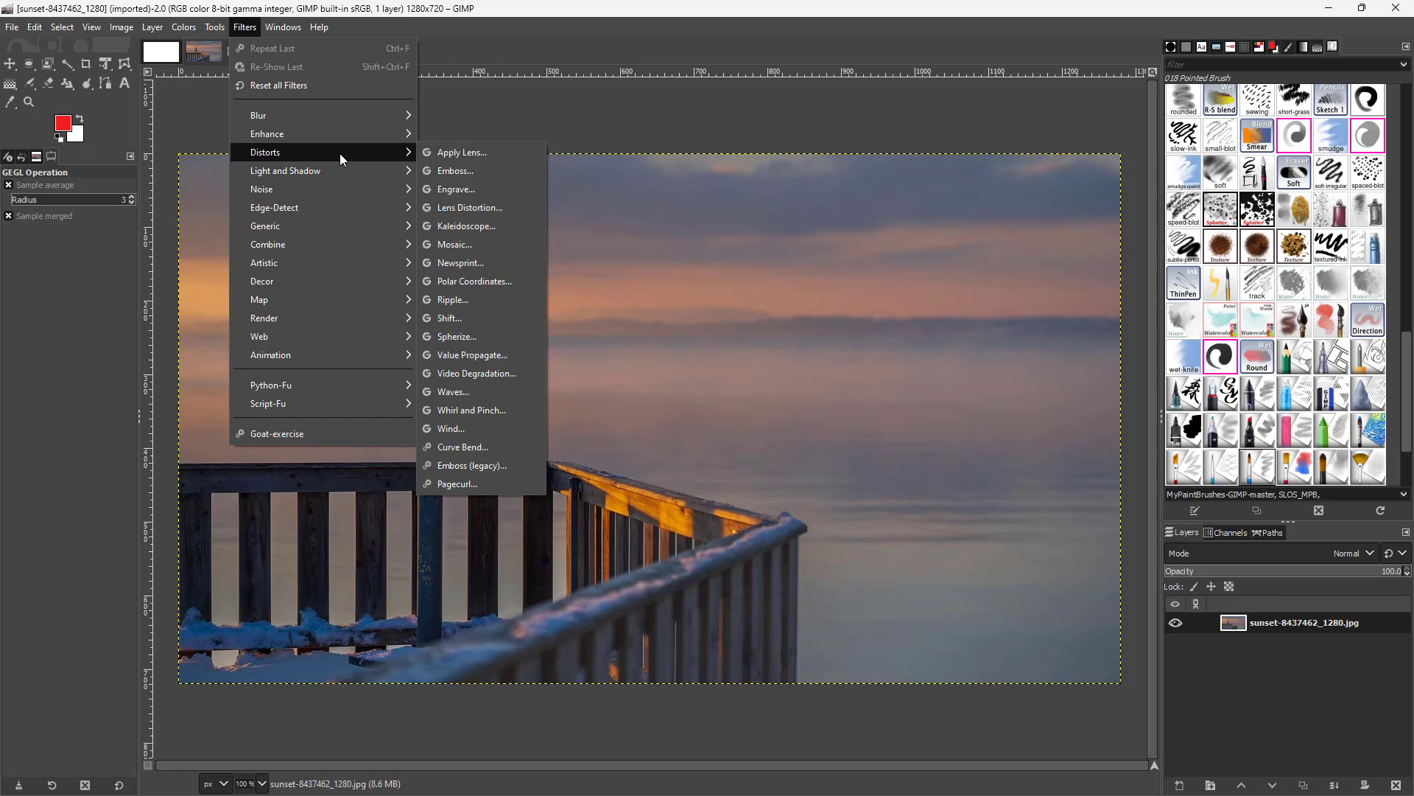
click(483, 246)
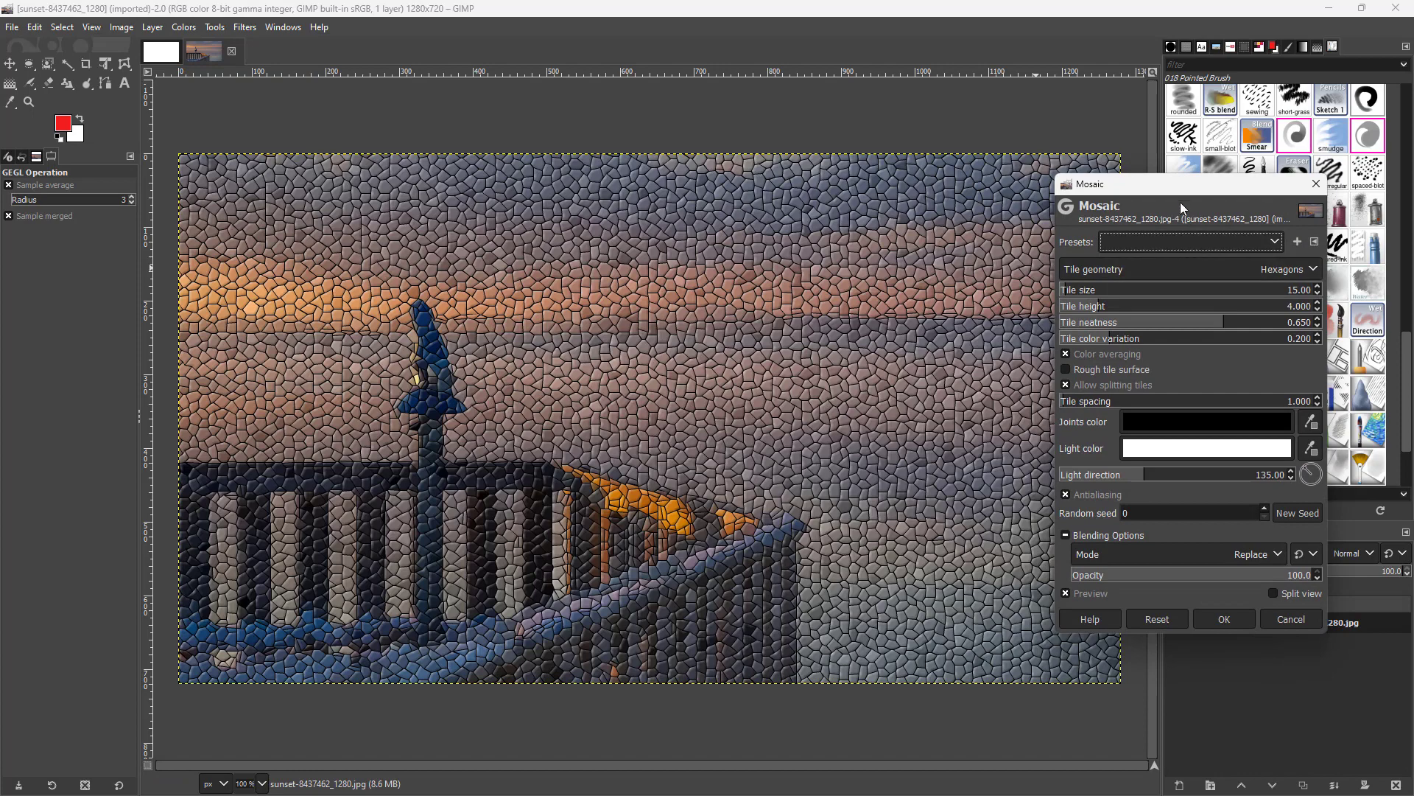
drag(1180, 202, 1103, 228)
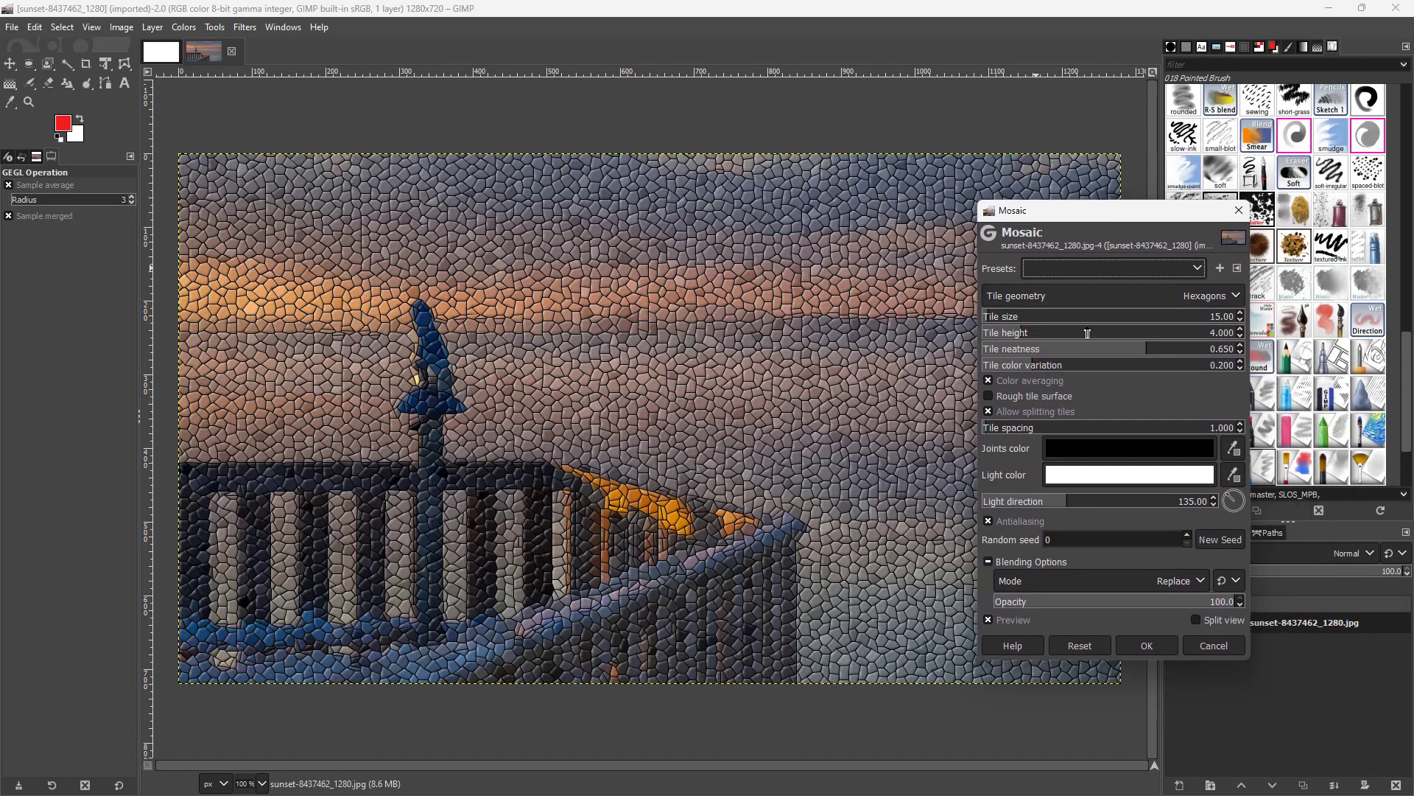
Step: Set the mosaic tile size to 24.52, tile height to 8.401, tile neatness to 0.509 and tile color variation to 0.419
drag(1000, 321, 1103, 341)
click(995, 322)
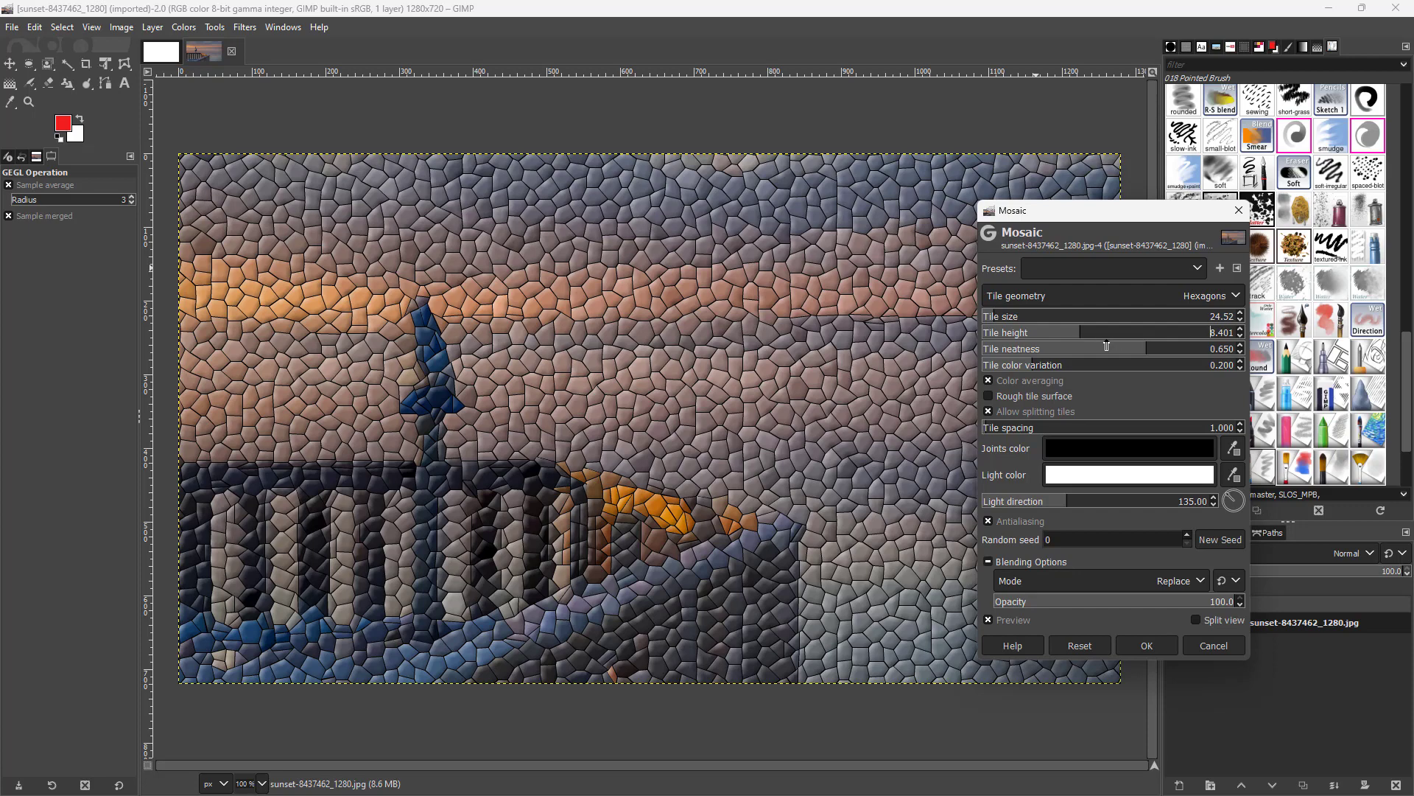
drag(1067, 350, 1024, 380)
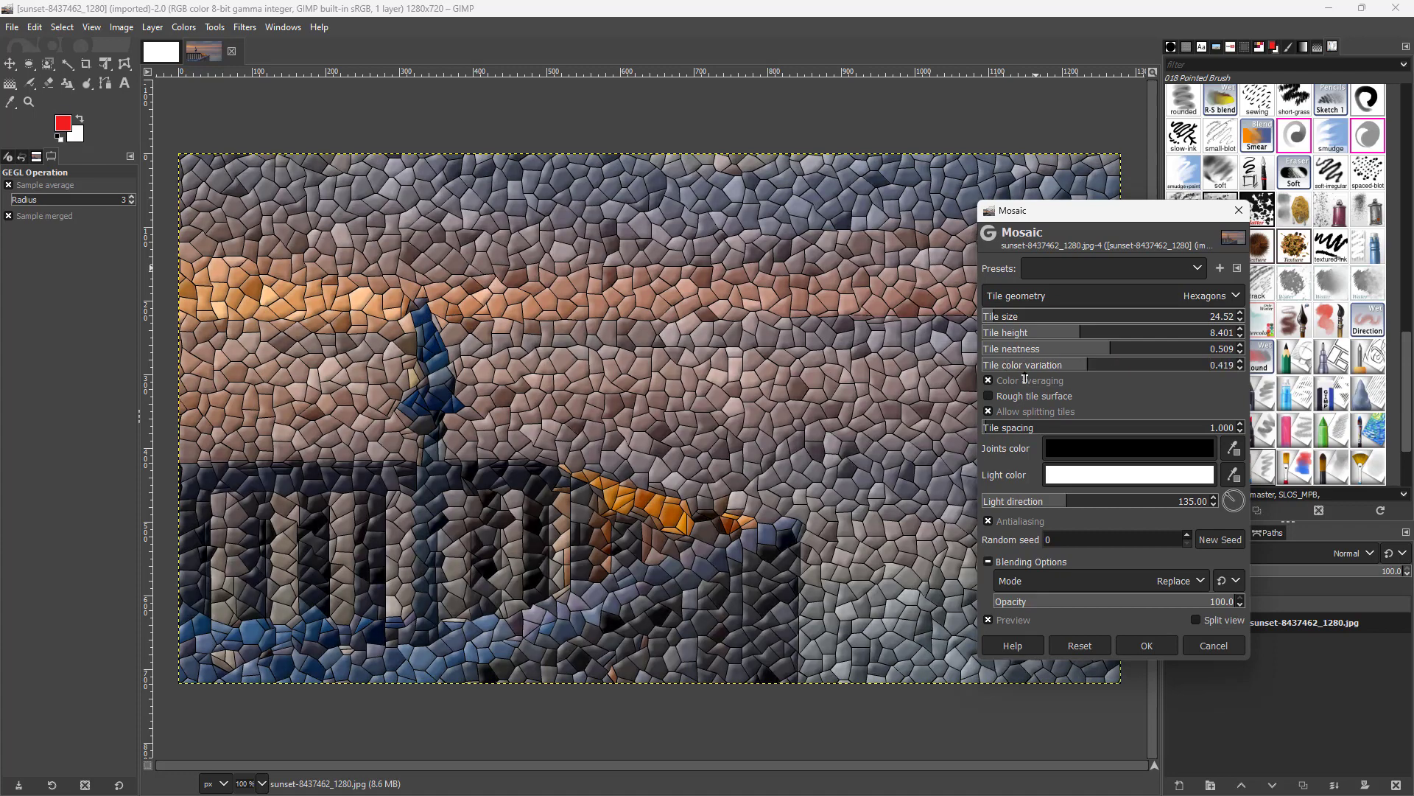
Step: Switch color averaging off and back on several times to compare its effect on the mosaic preview
click(992, 379)
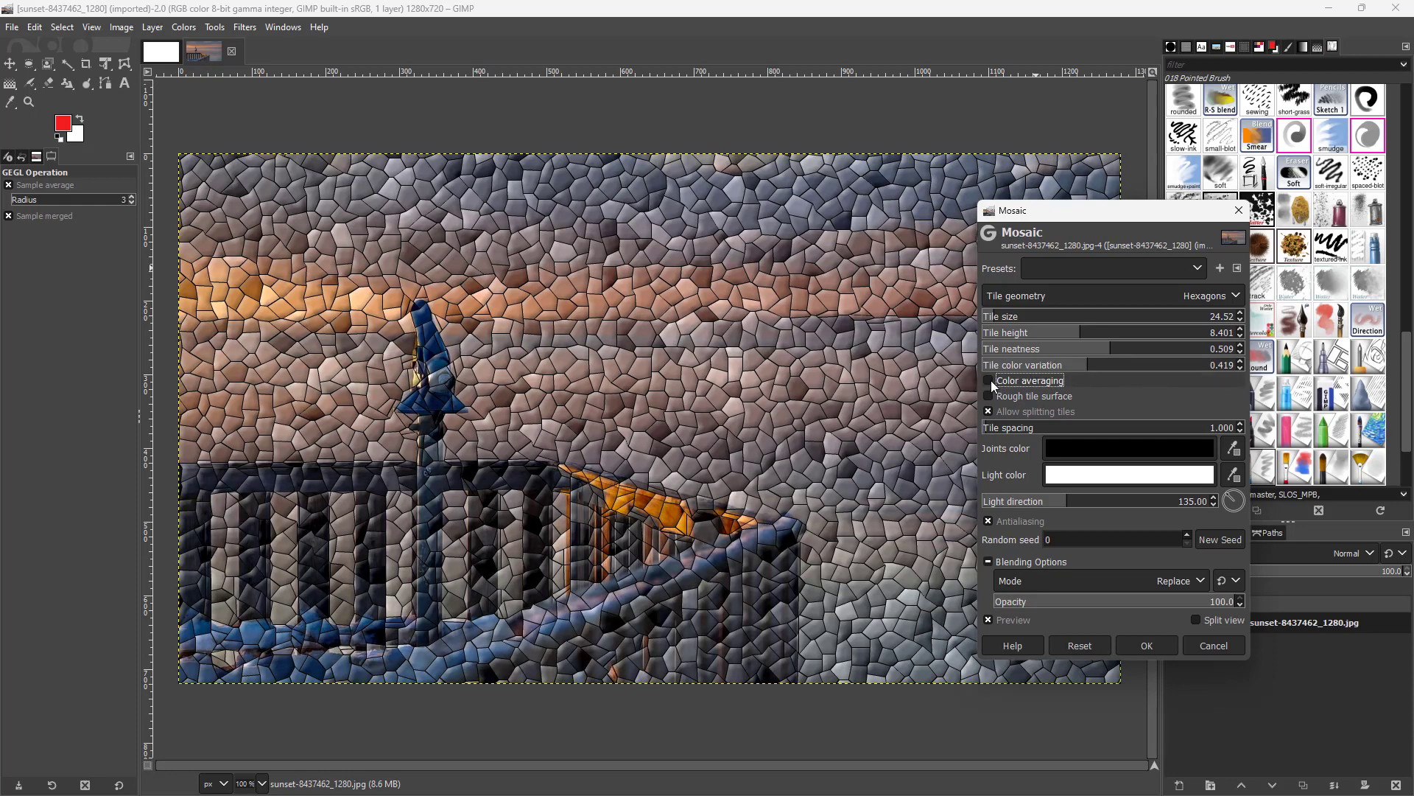
click(991, 380)
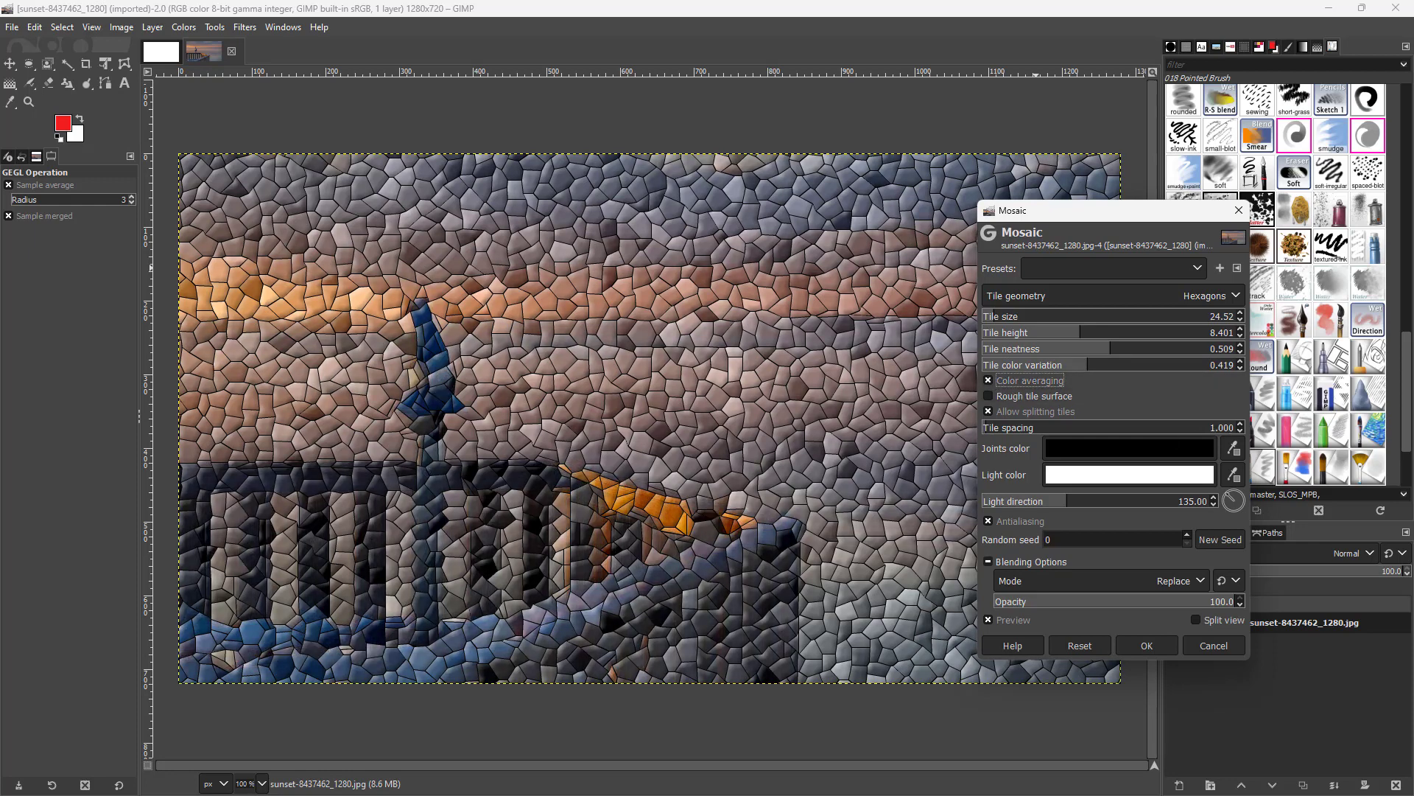
click(988, 380)
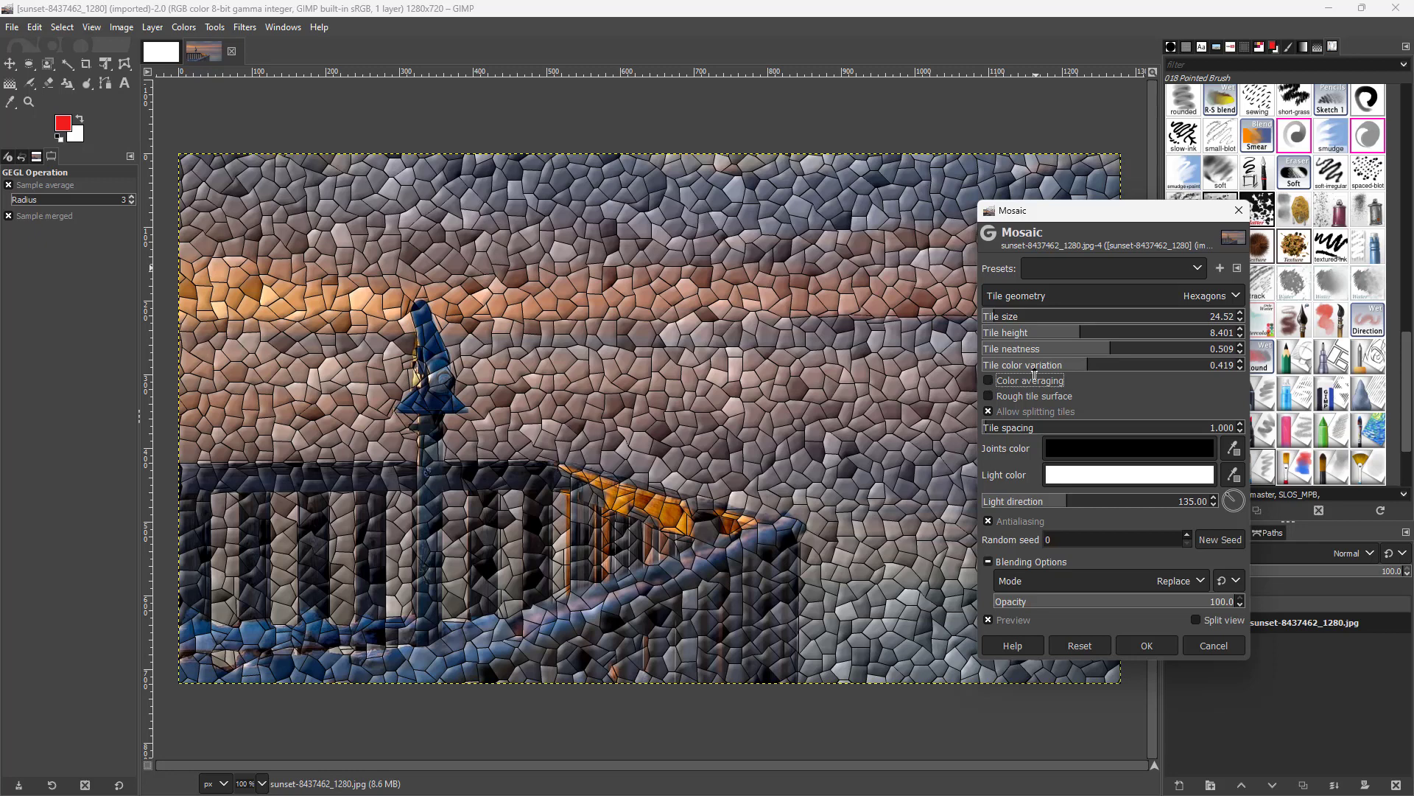
click(988, 381)
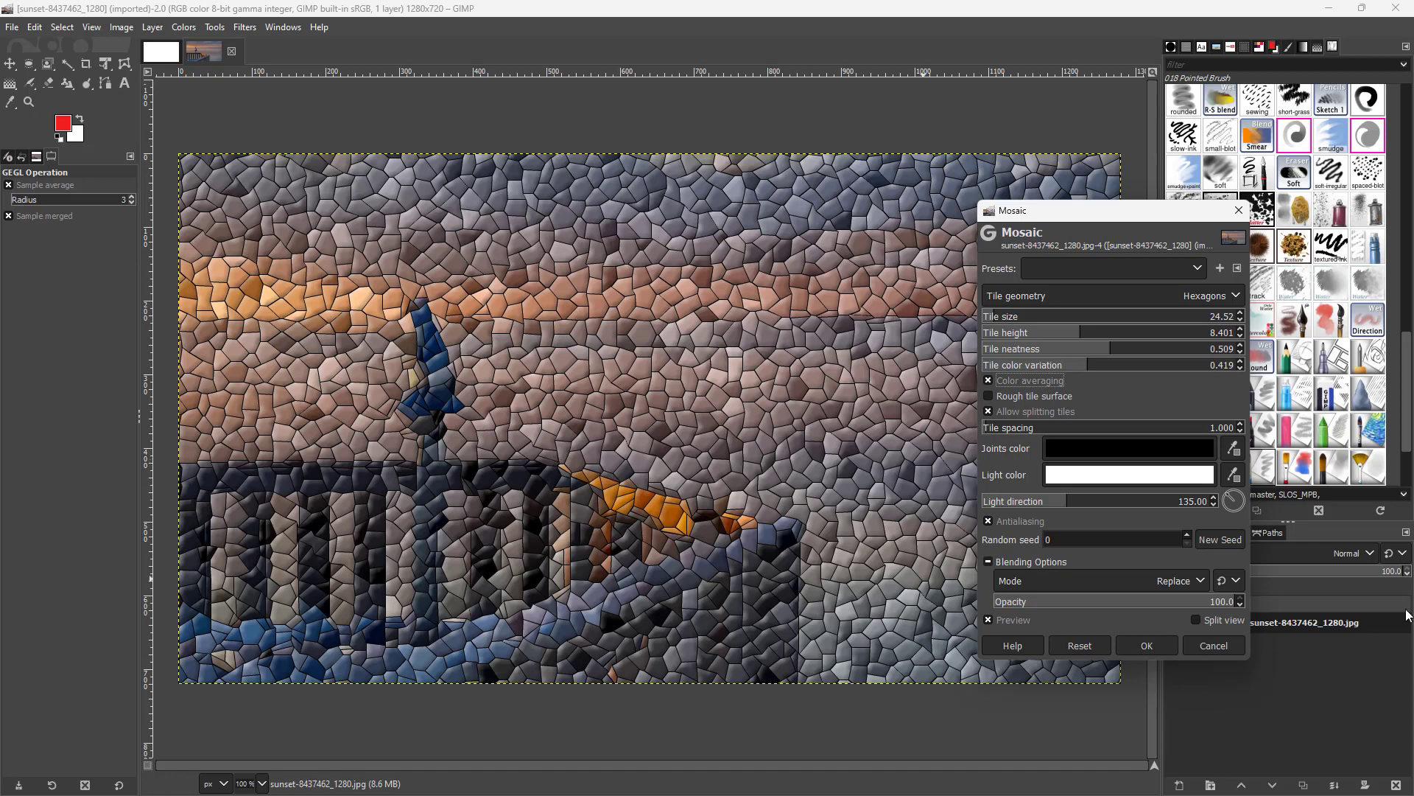
click(1030, 381)
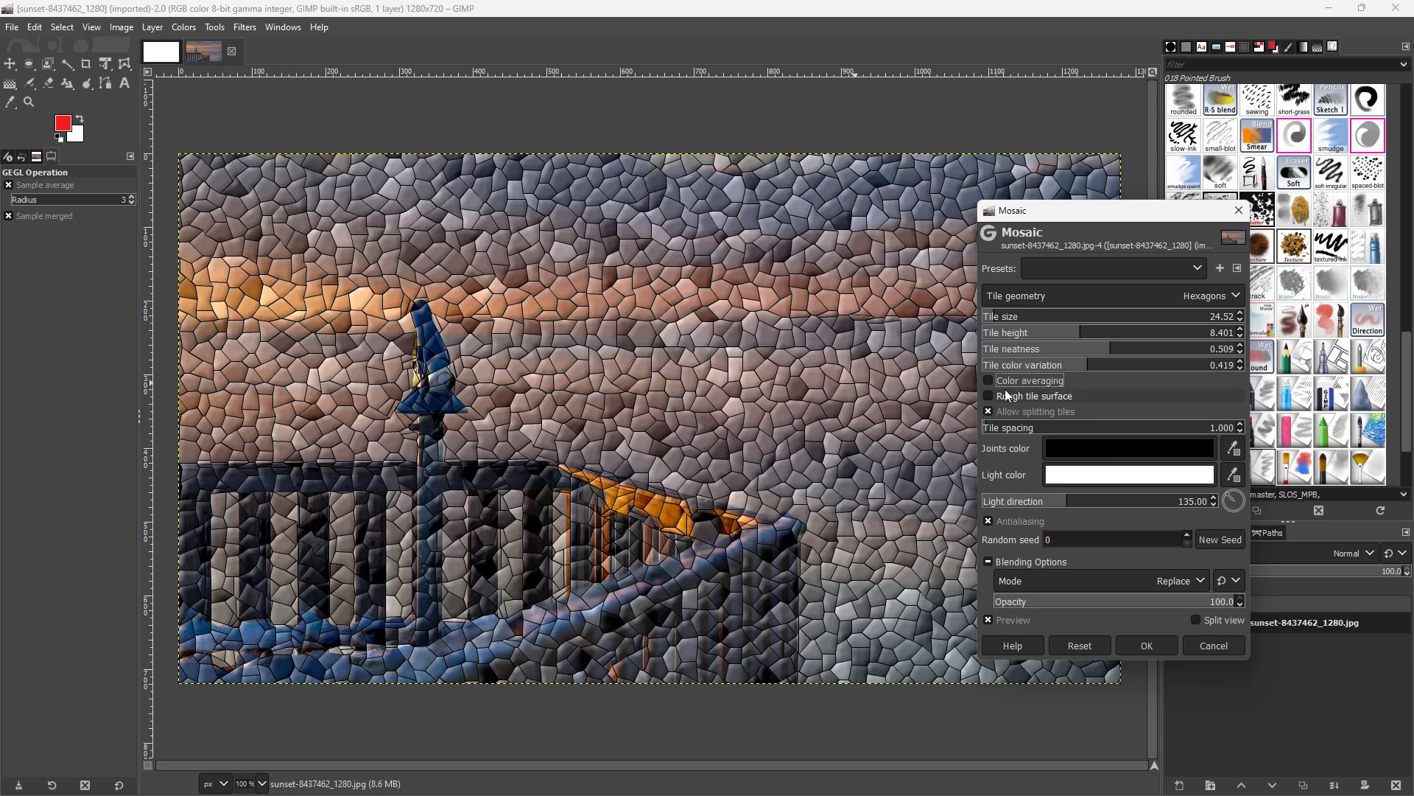
click(988, 381)
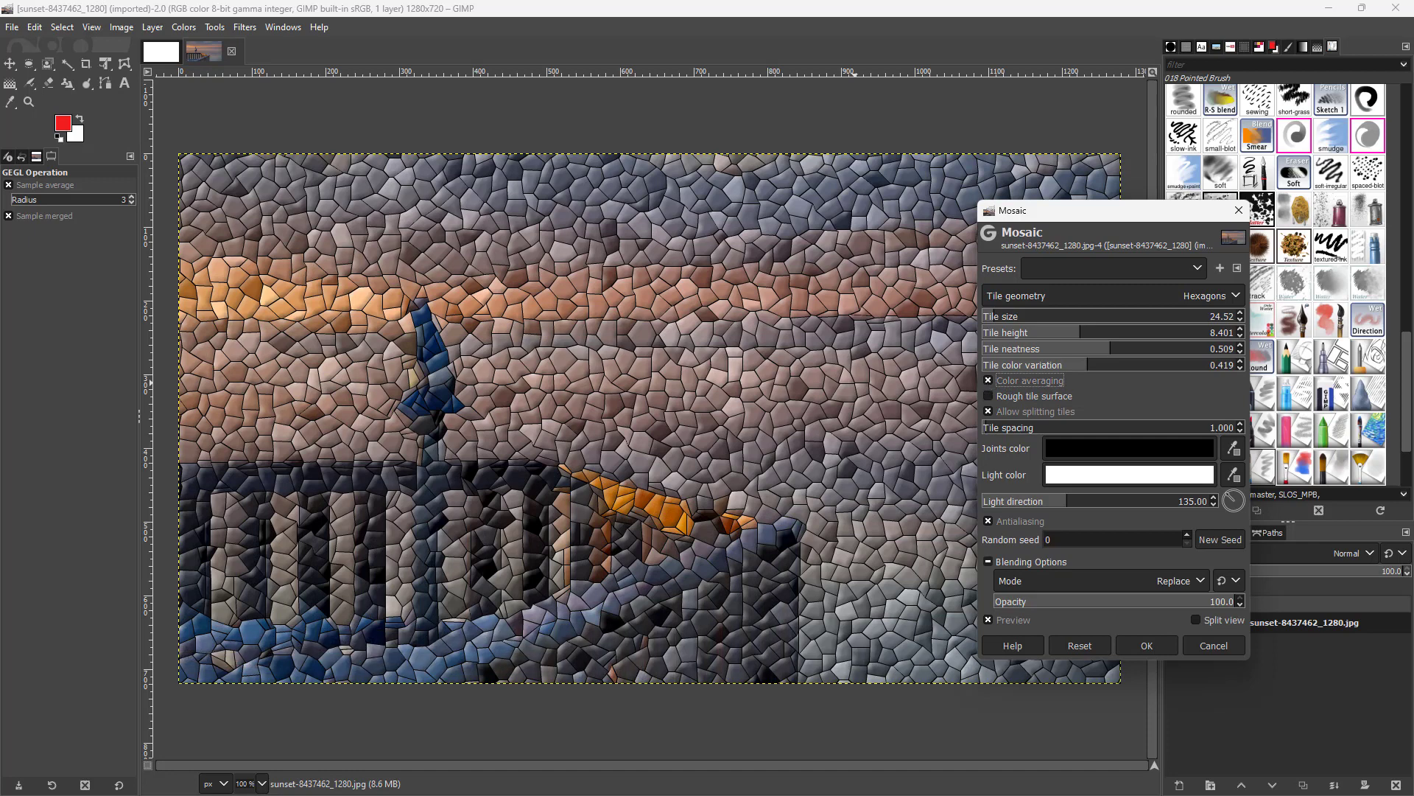
Step: Try the mosaic with a rough tile surface and with tile splitting disallowed, restoring each option after its preview
click(989, 396)
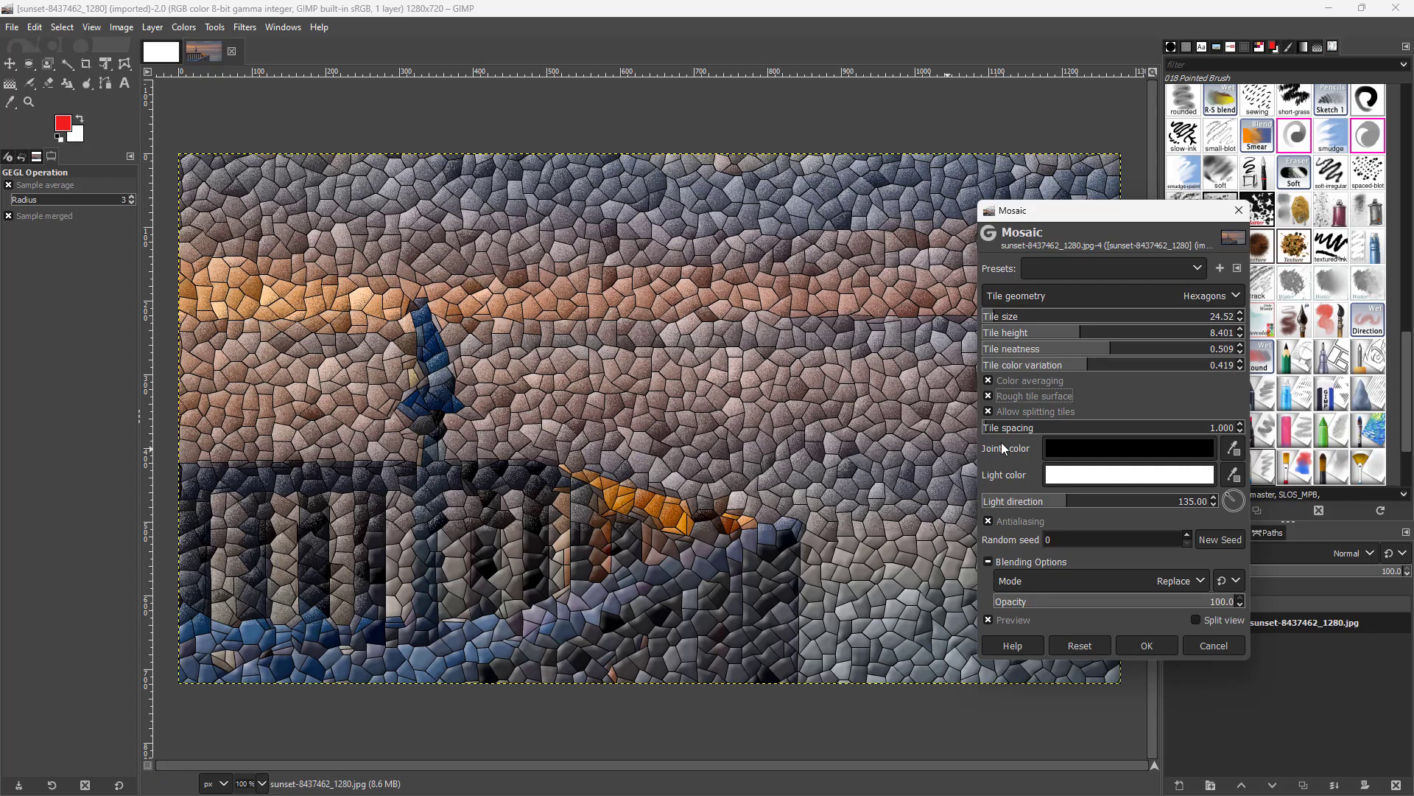
click(989, 396)
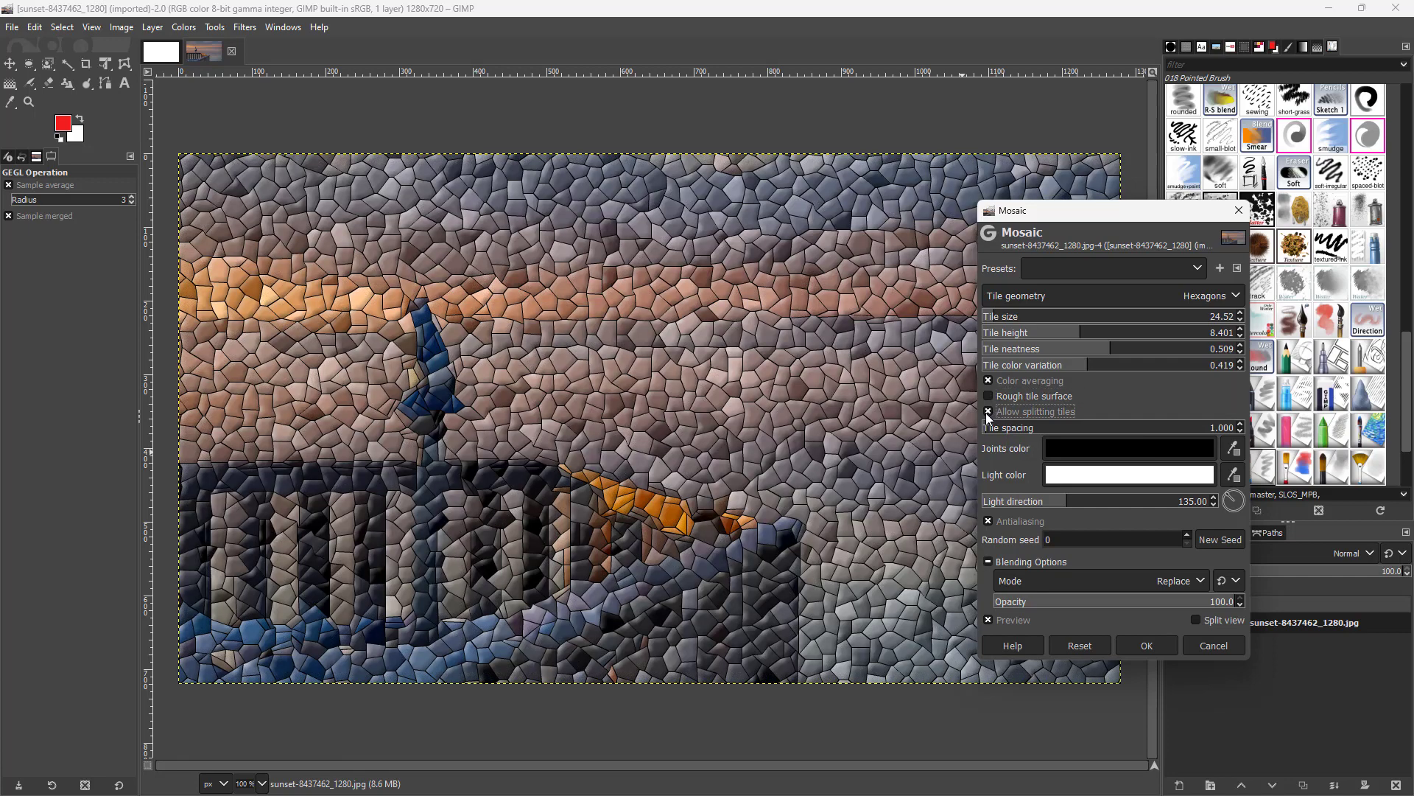
click(990, 411)
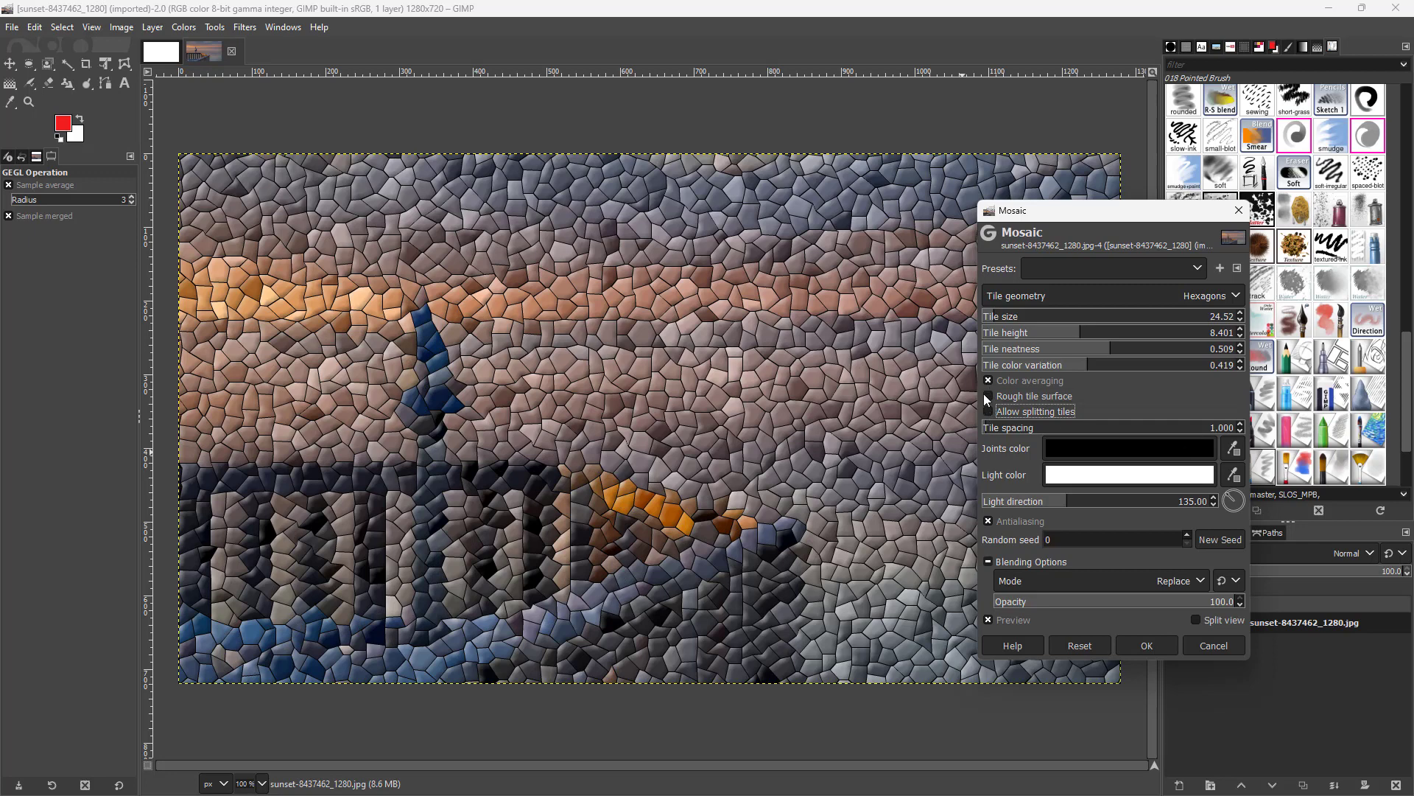
click(993, 412)
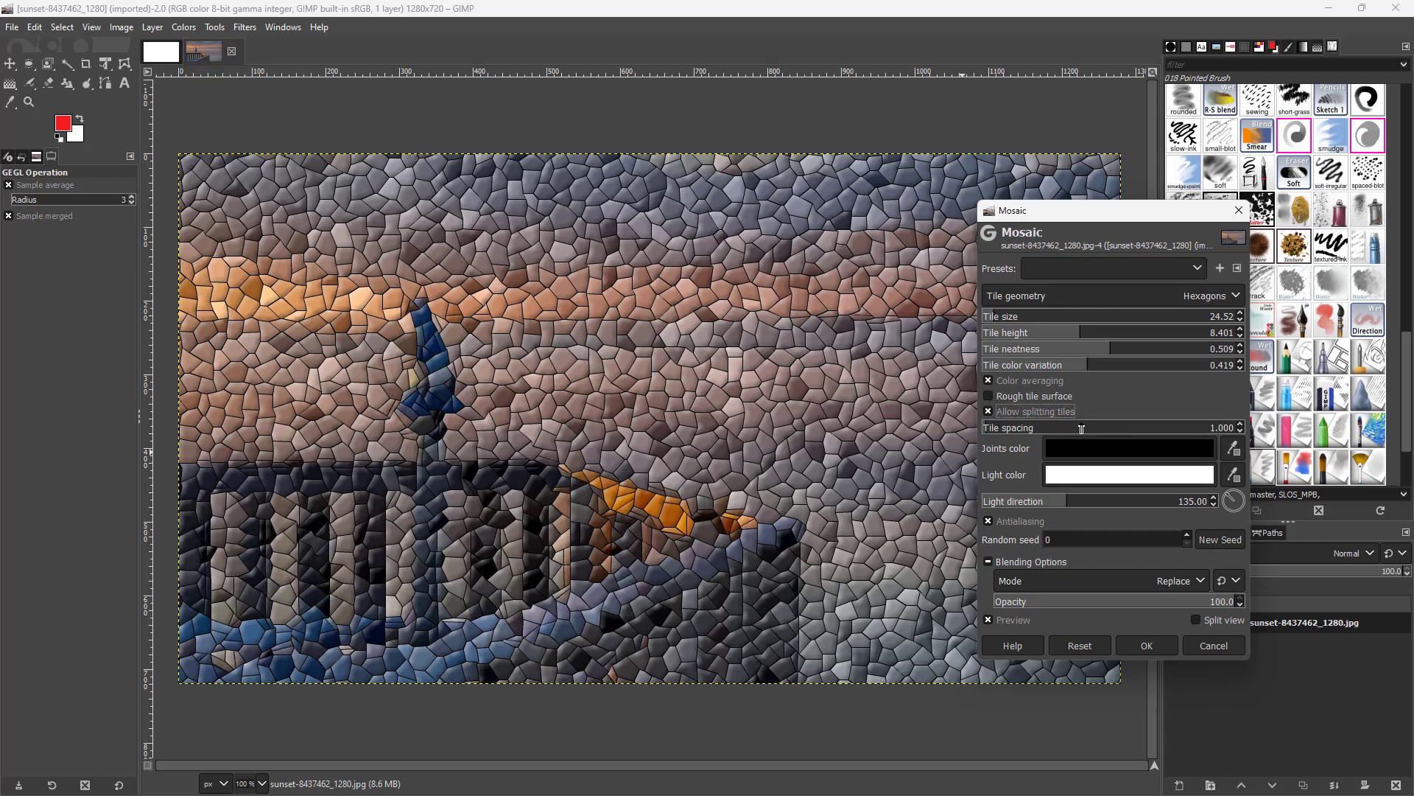
Step: Disallow splitting tiles in the mosaic and set the tile spacing to 3.844
click(1006, 428)
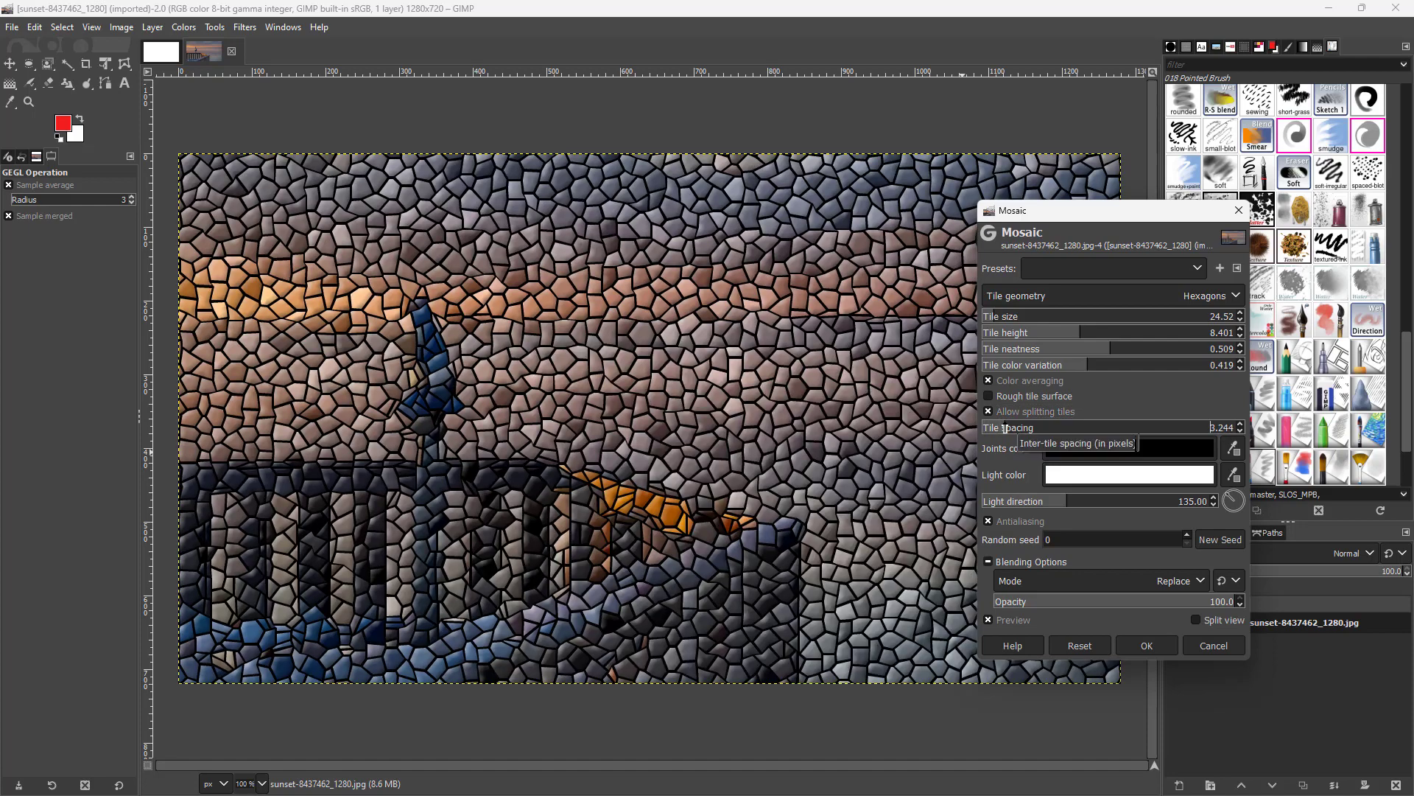
drag(1006, 427, 993, 429)
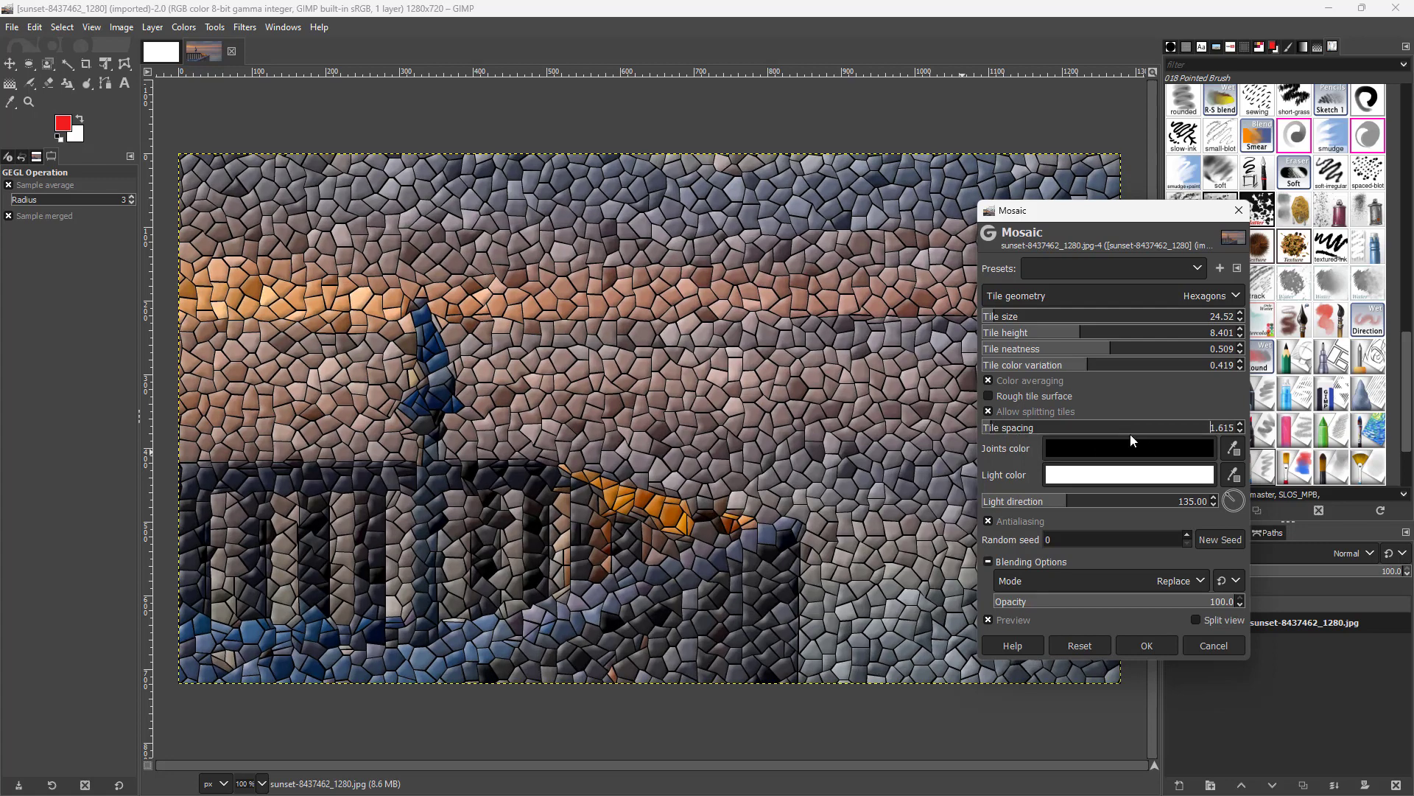
click(988, 412)
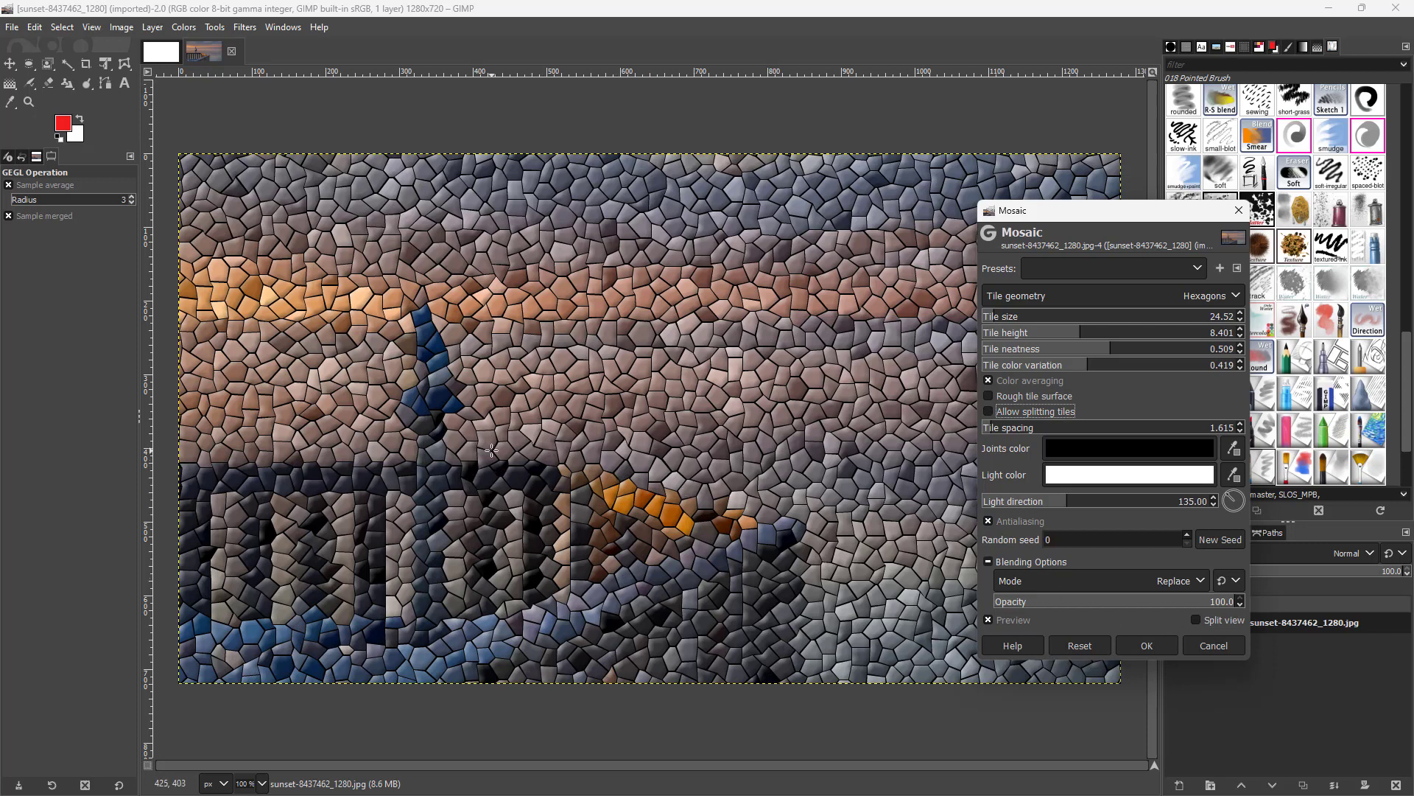
click(989, 411)
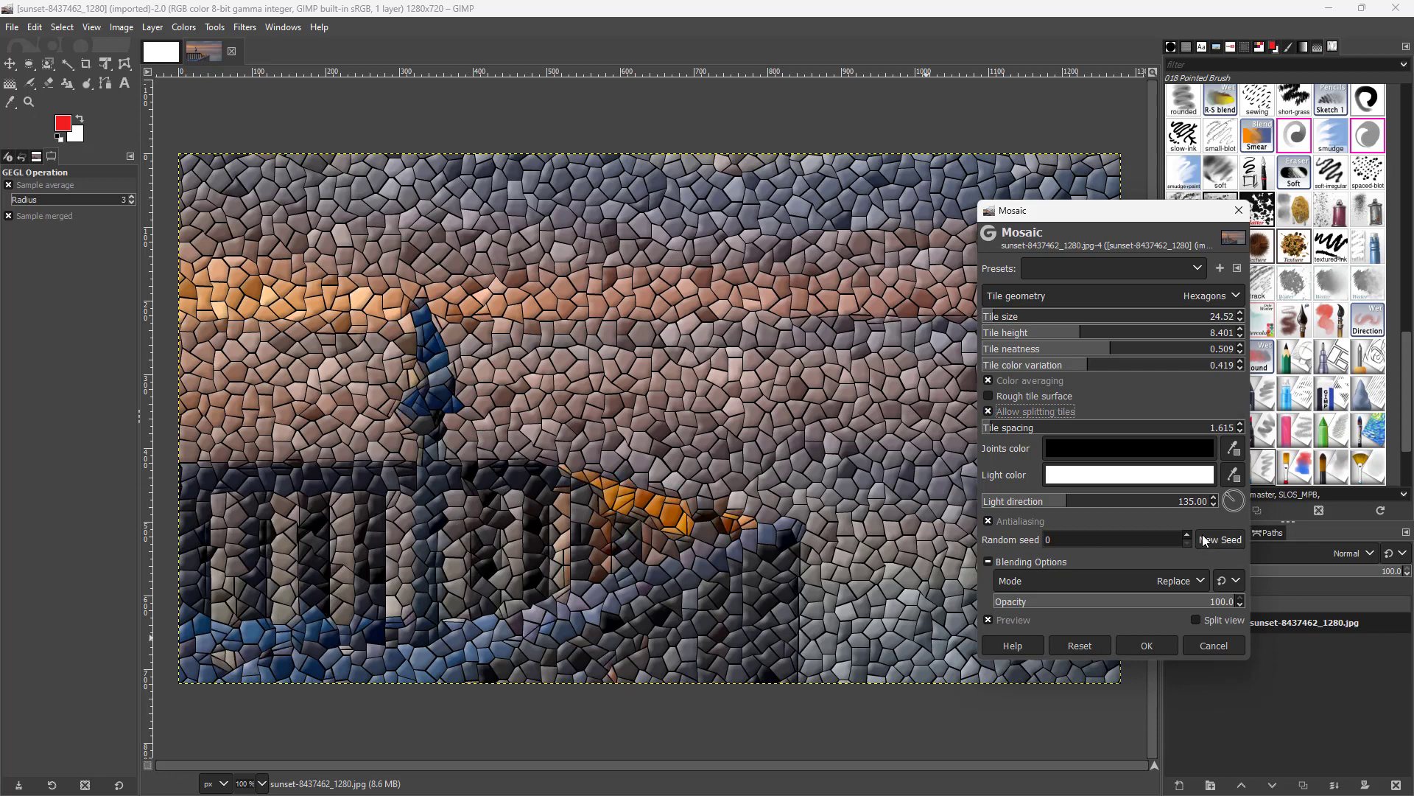
click(988, 411)
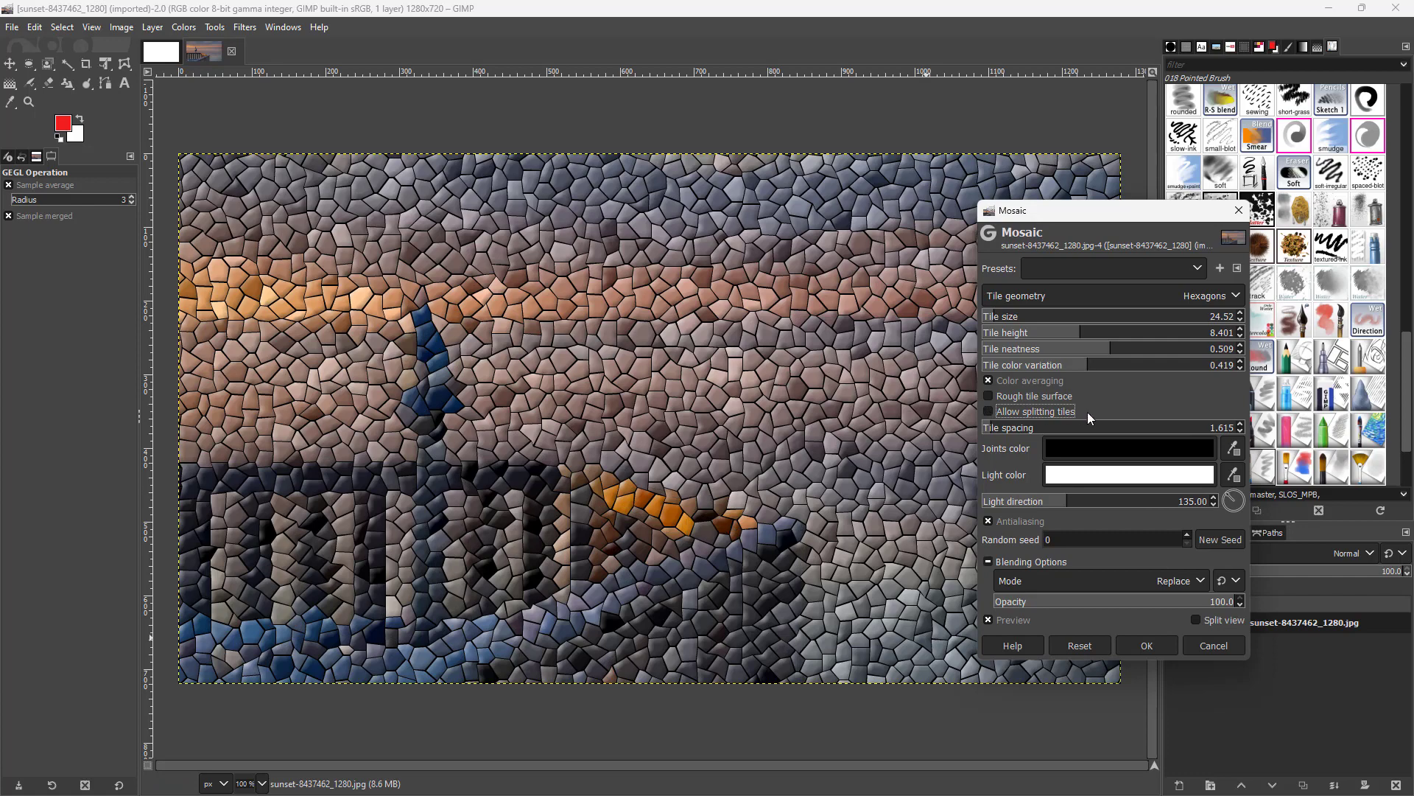
click(1003, 431)
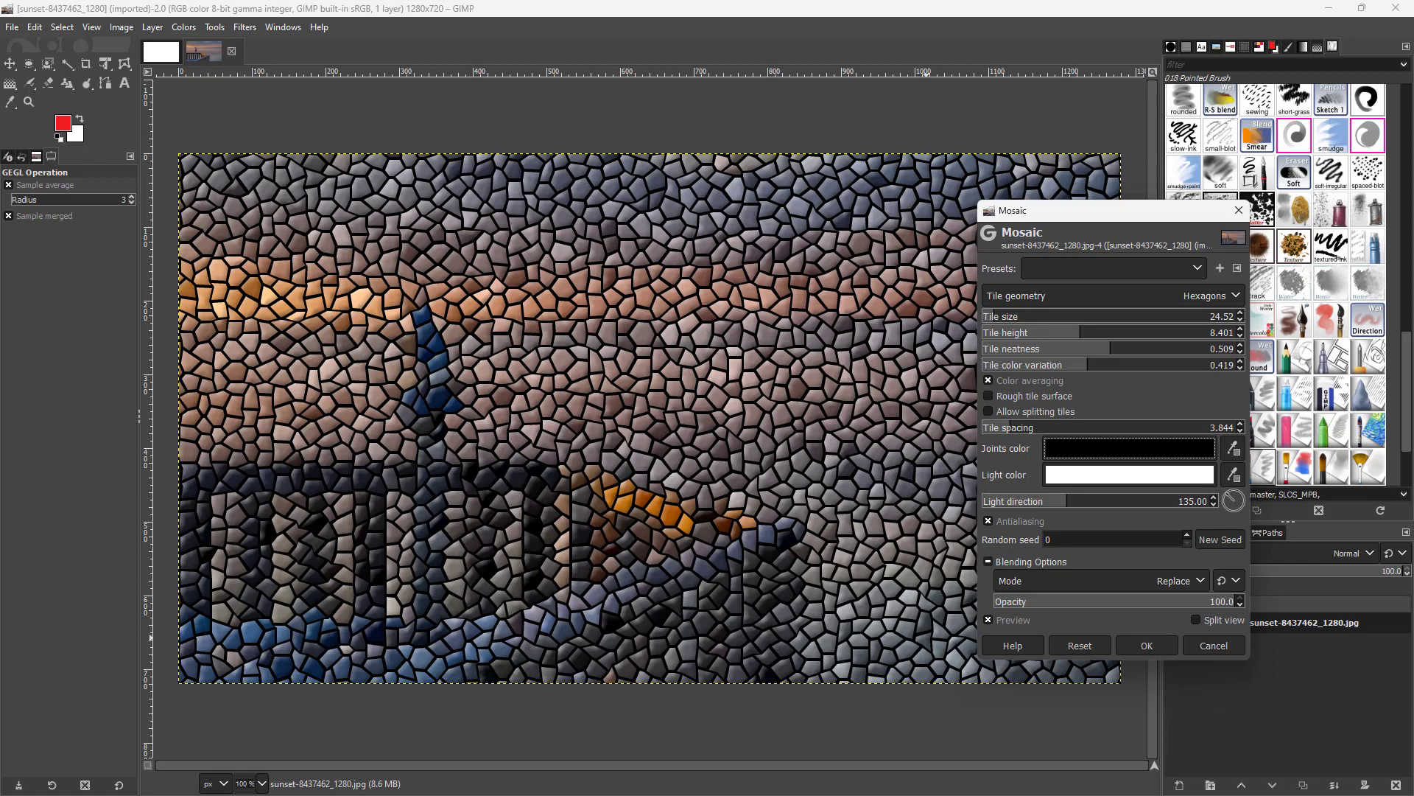
Step: Set the mosaic's joints color to light grey a59f9d by sampling a color from the image and lightening it
click(1185, 444)
click(1123, 406)
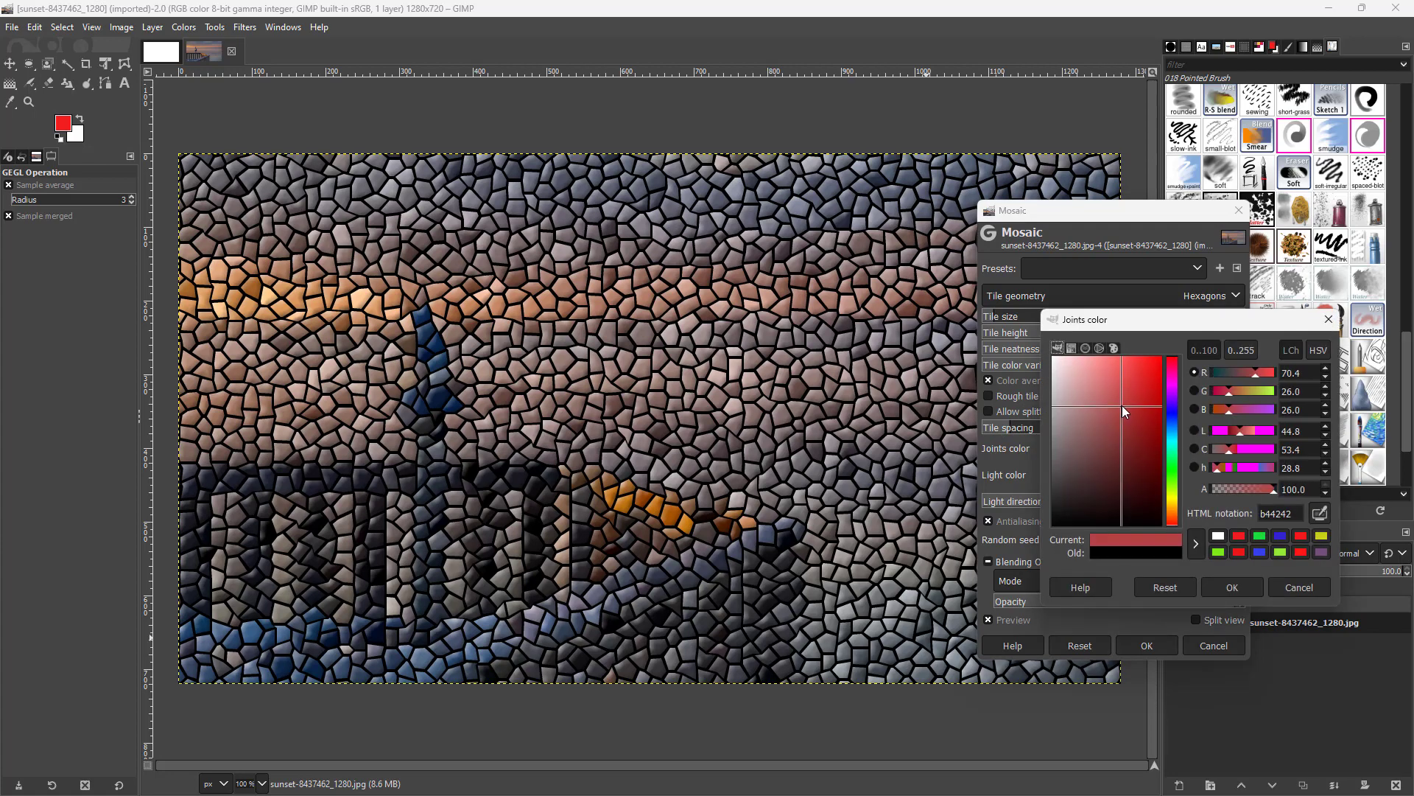
click(1054, 396)
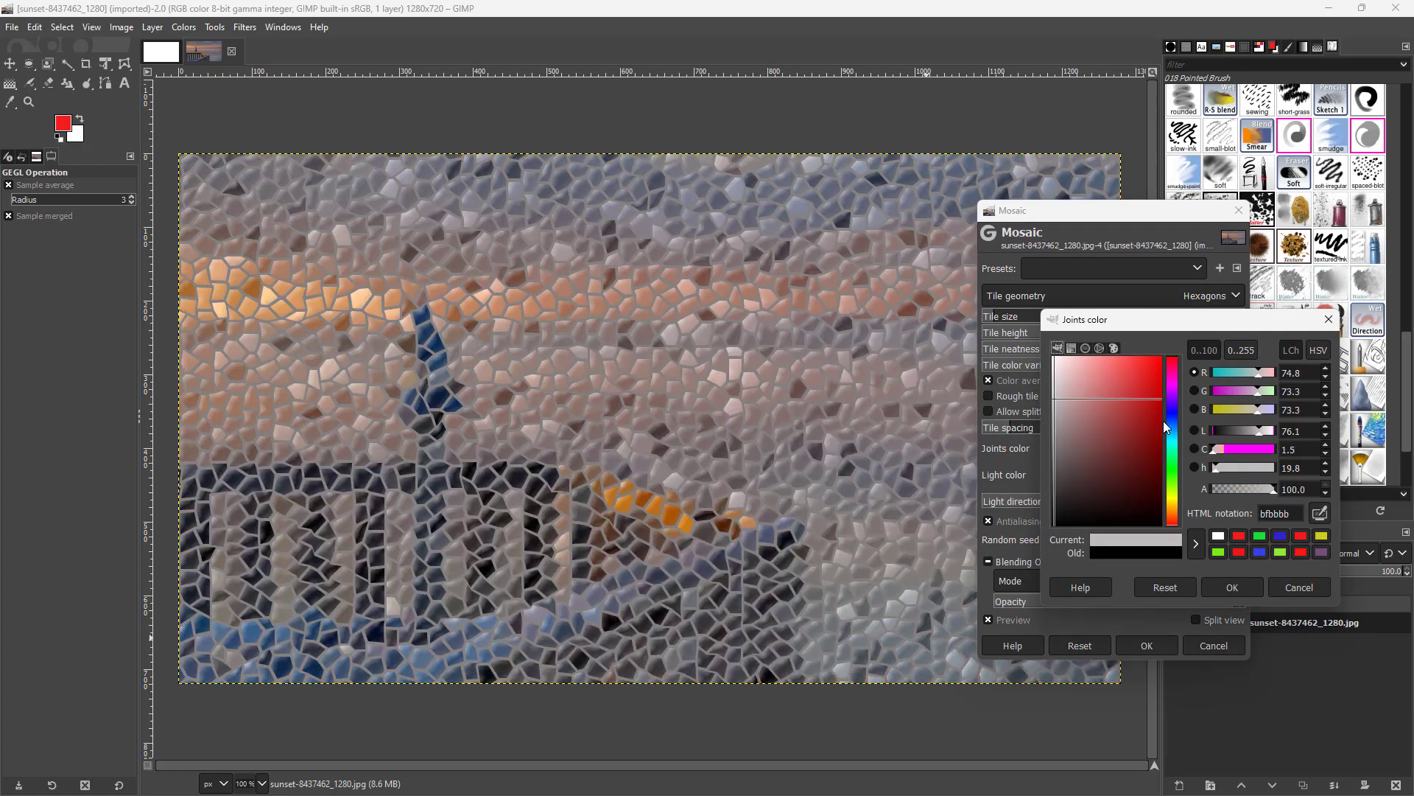
click(1171, 421)
click(1076, 411)
mouse_move(1075, 408)
mouse_down()
mouse_move(1065, 372)
mouse_move(1049, 372)
mouse_move(1044, 448)
mouse_move(1072, 414)
mouse_move(1093, 416)
mouse_move(1093, 395)
mouse_move(1071, 399)
mouse_up()
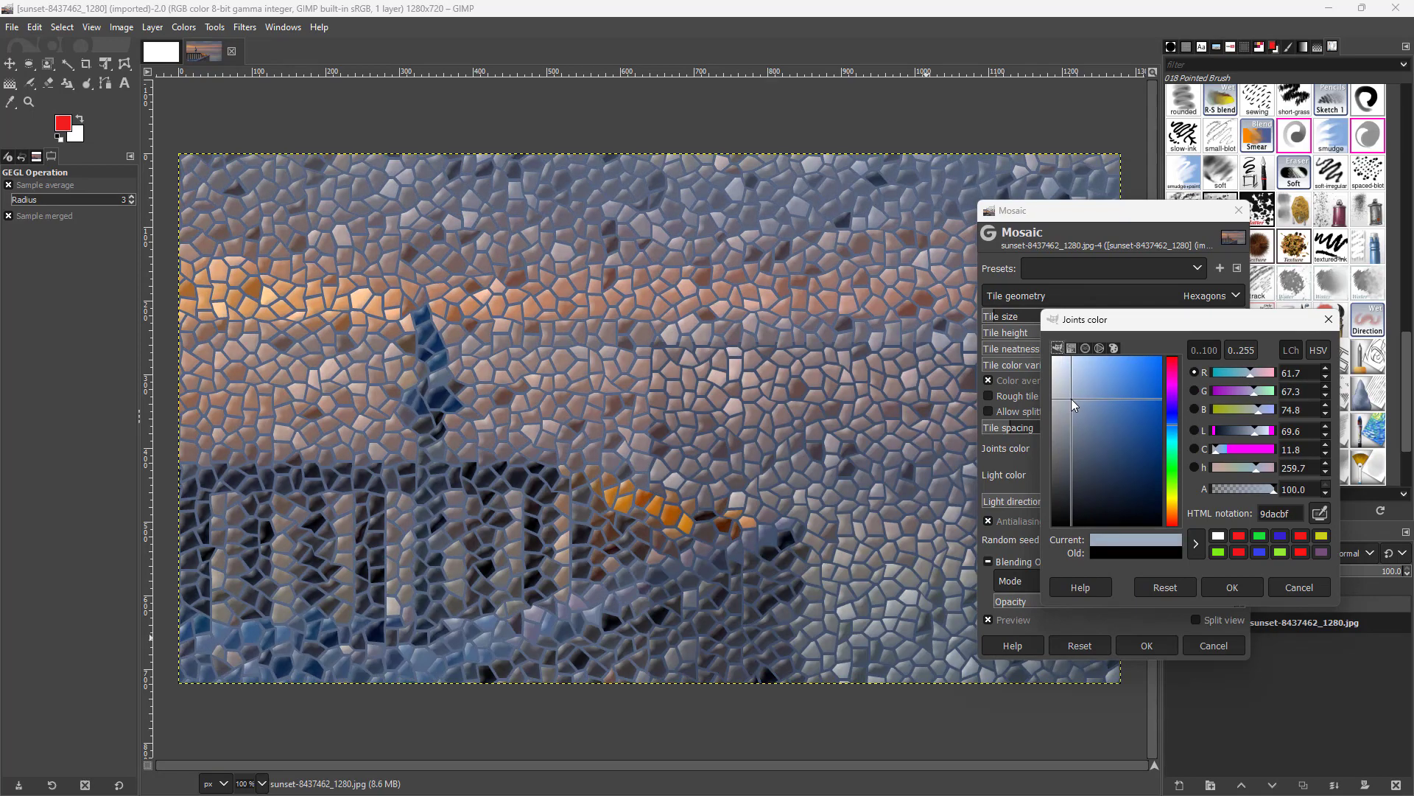
click(1320, 514)
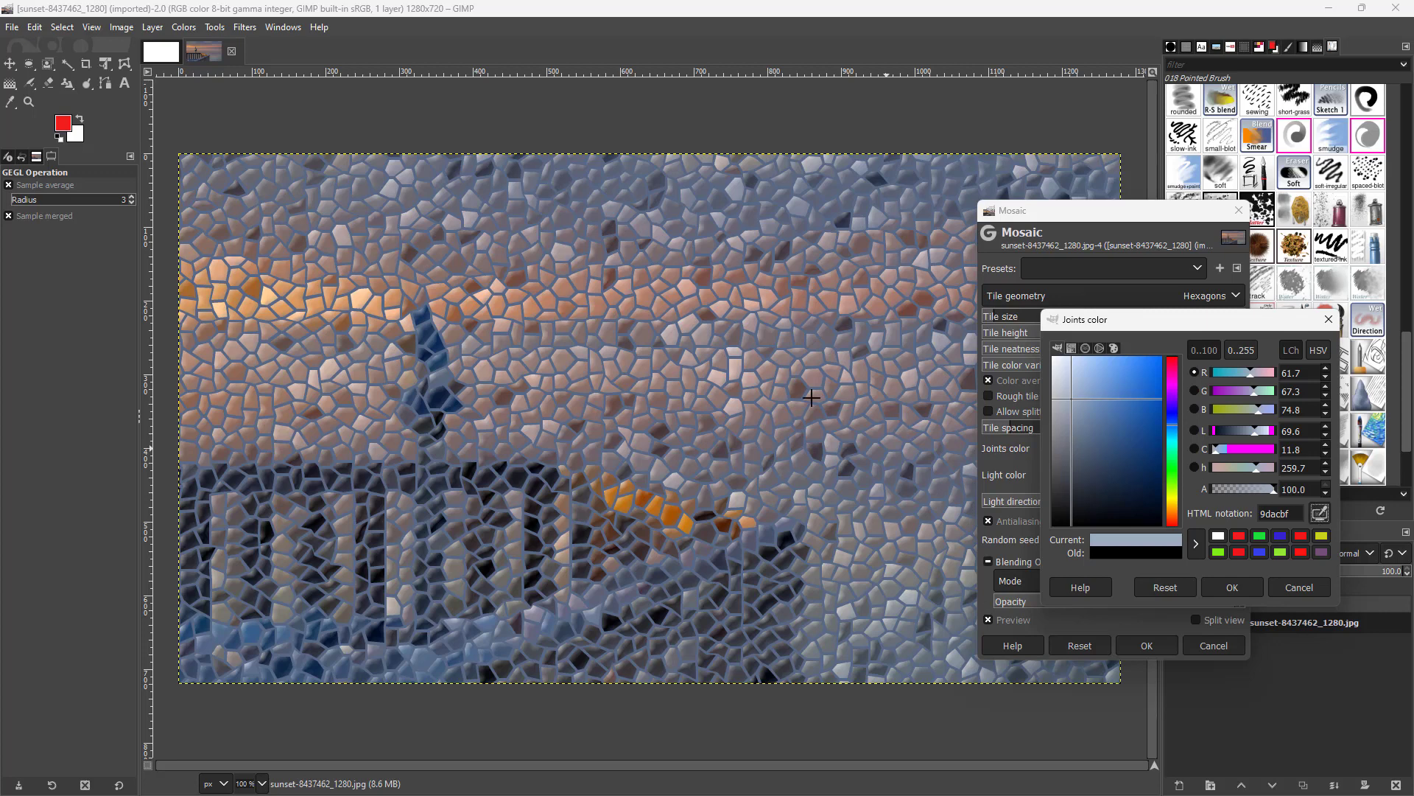
click(817, 397)
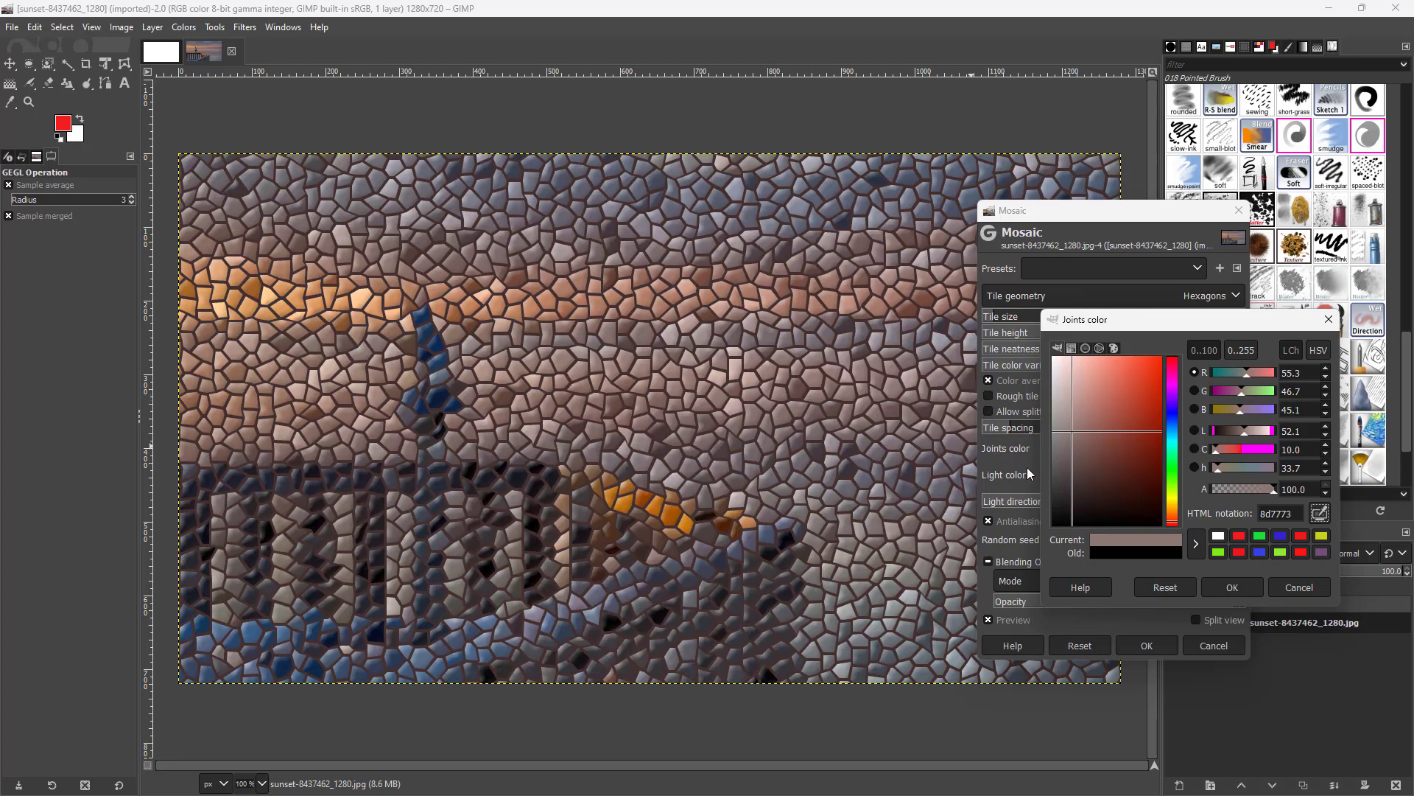
drag(1082, 444, 1056, 416)
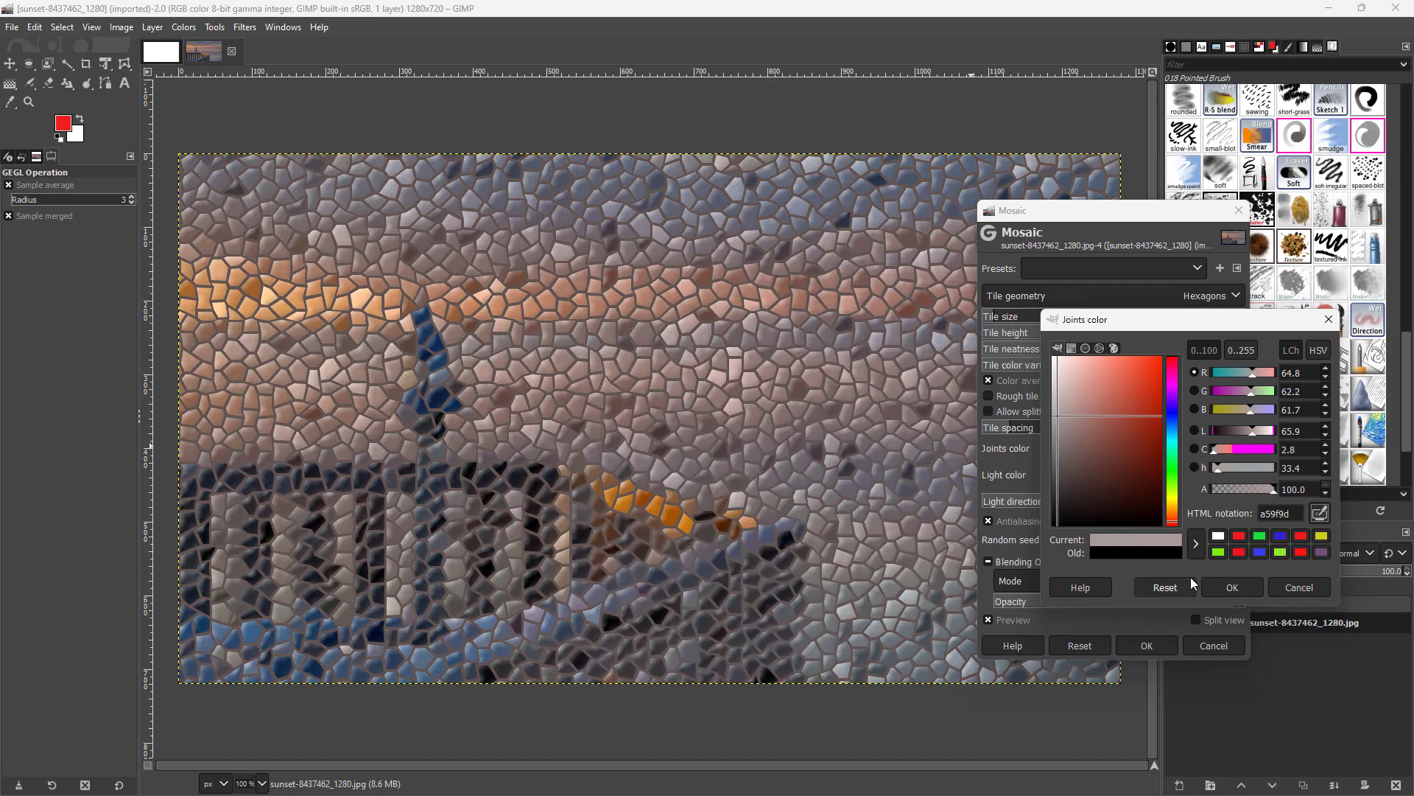
click(1232, 587)
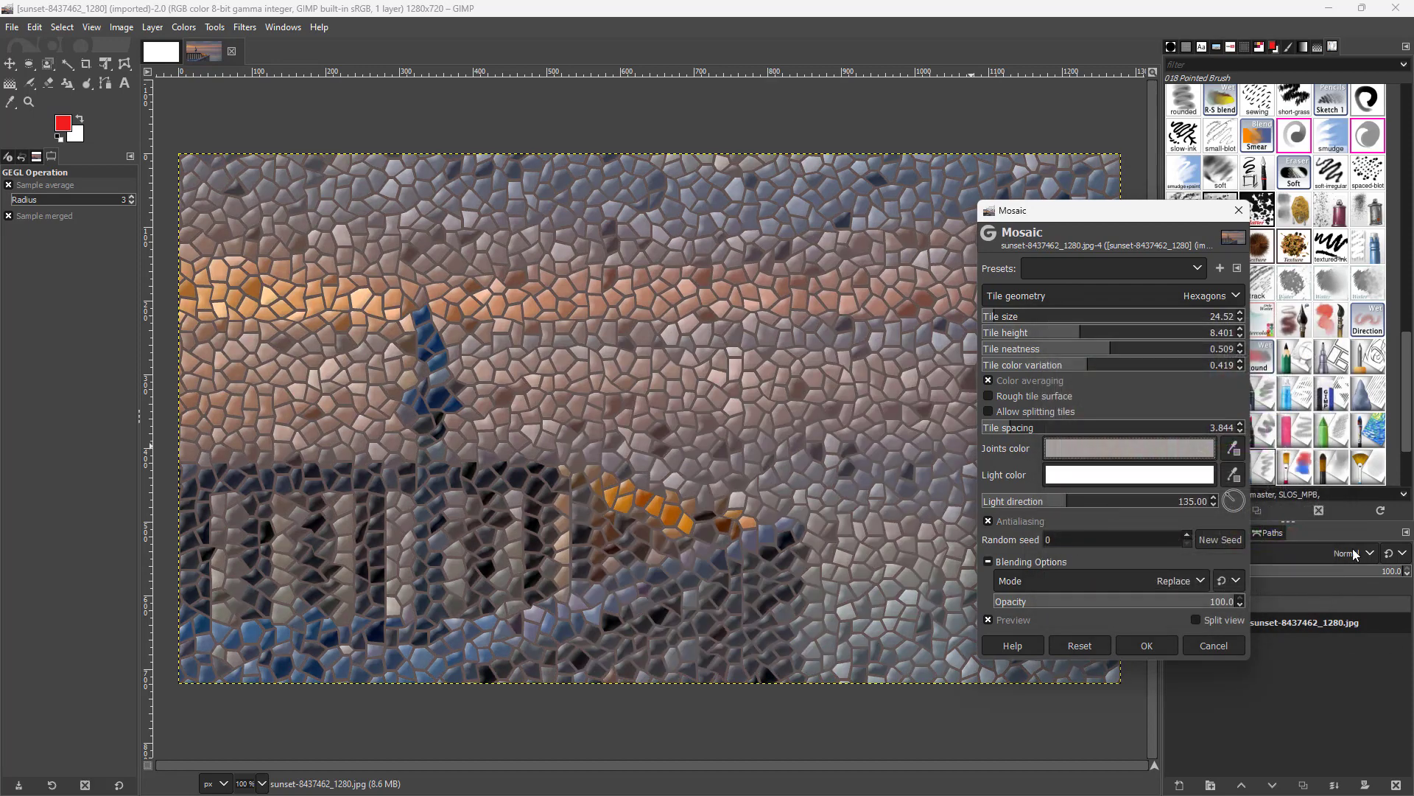
Step: Set the mosaic's light color to pale yellow f8feaa and its light direction to 187.01
click(1138, 476)
click(1041, 403)
click(1068, 506)
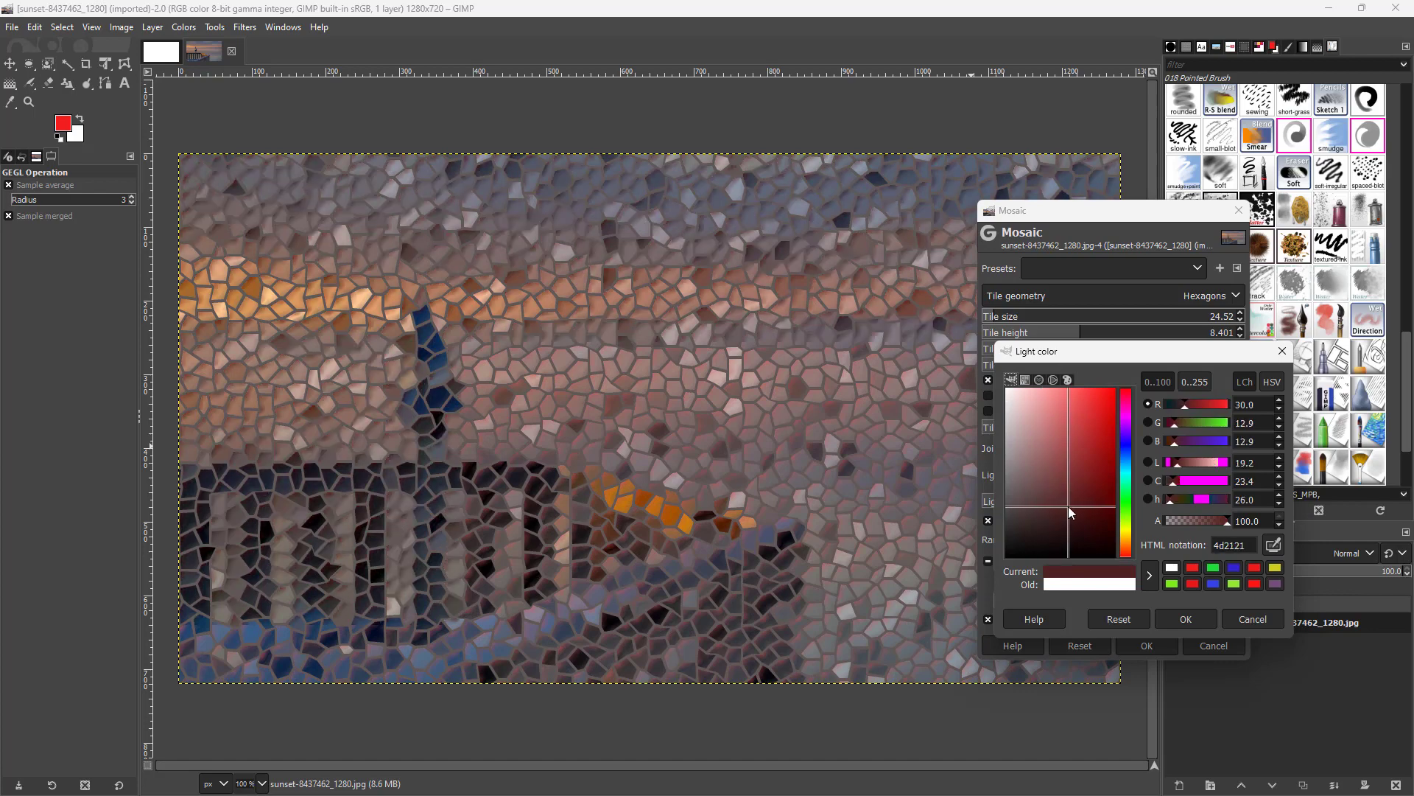
drag(1124, 471, 1125, 526)
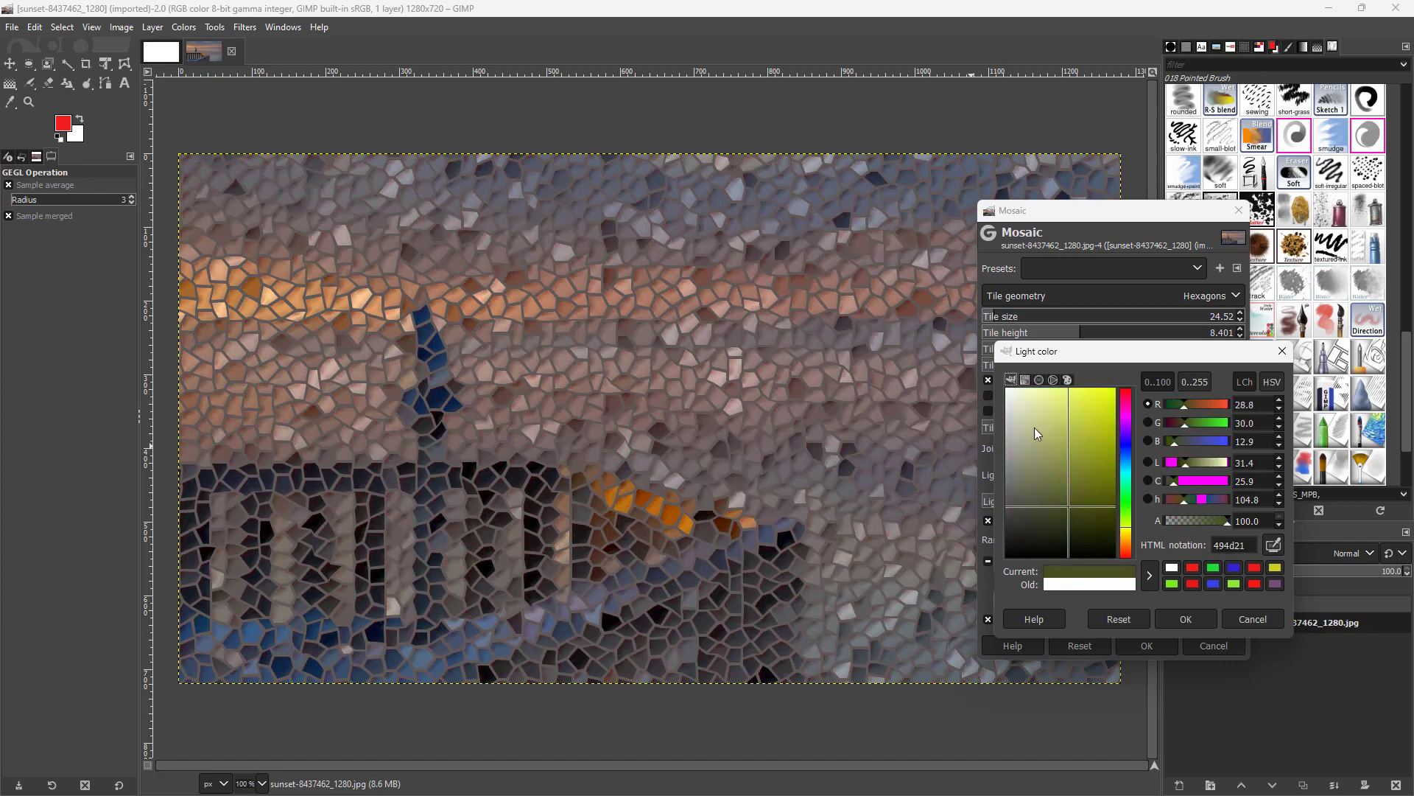
drag(1034, 427, 1117, 396)
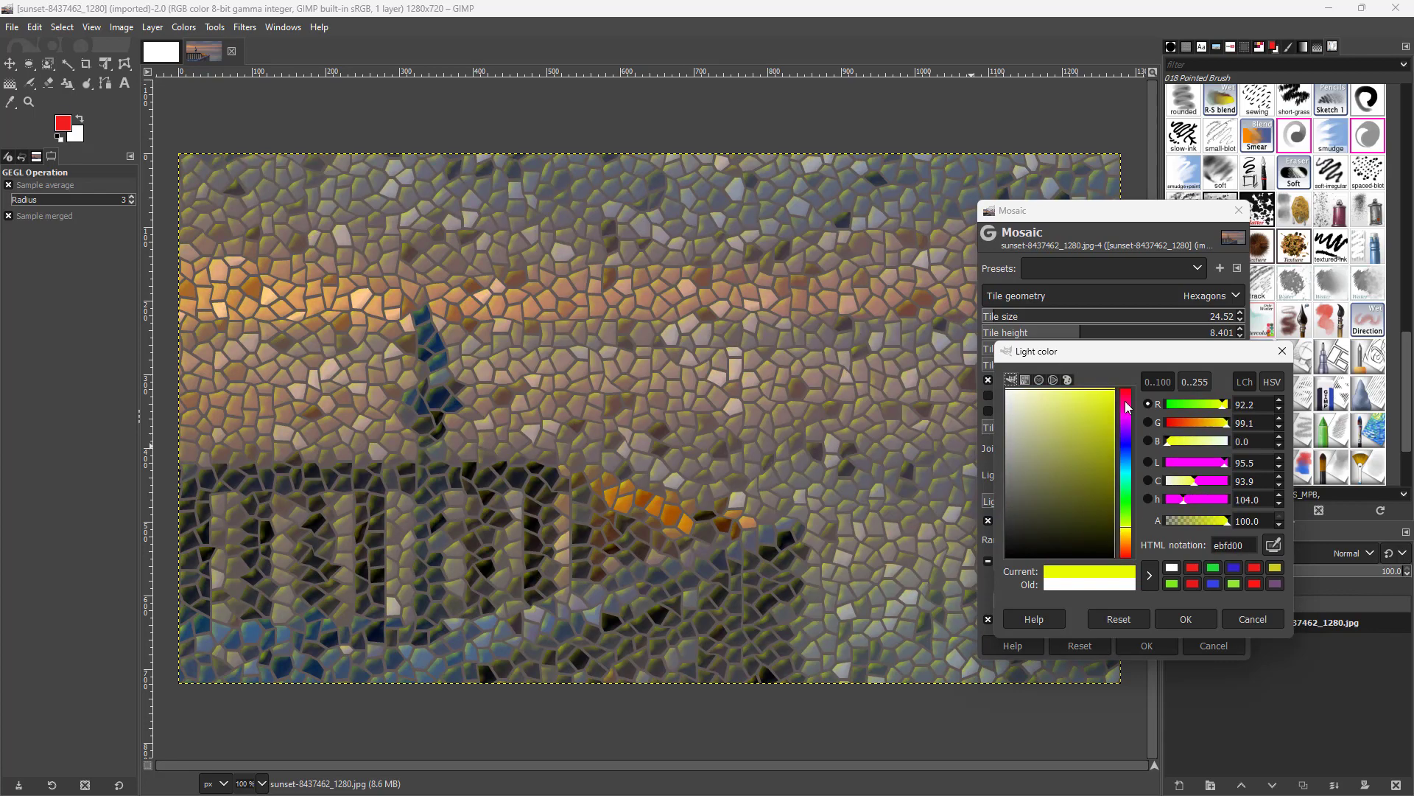
drag(1080, 396, 1041, 389)
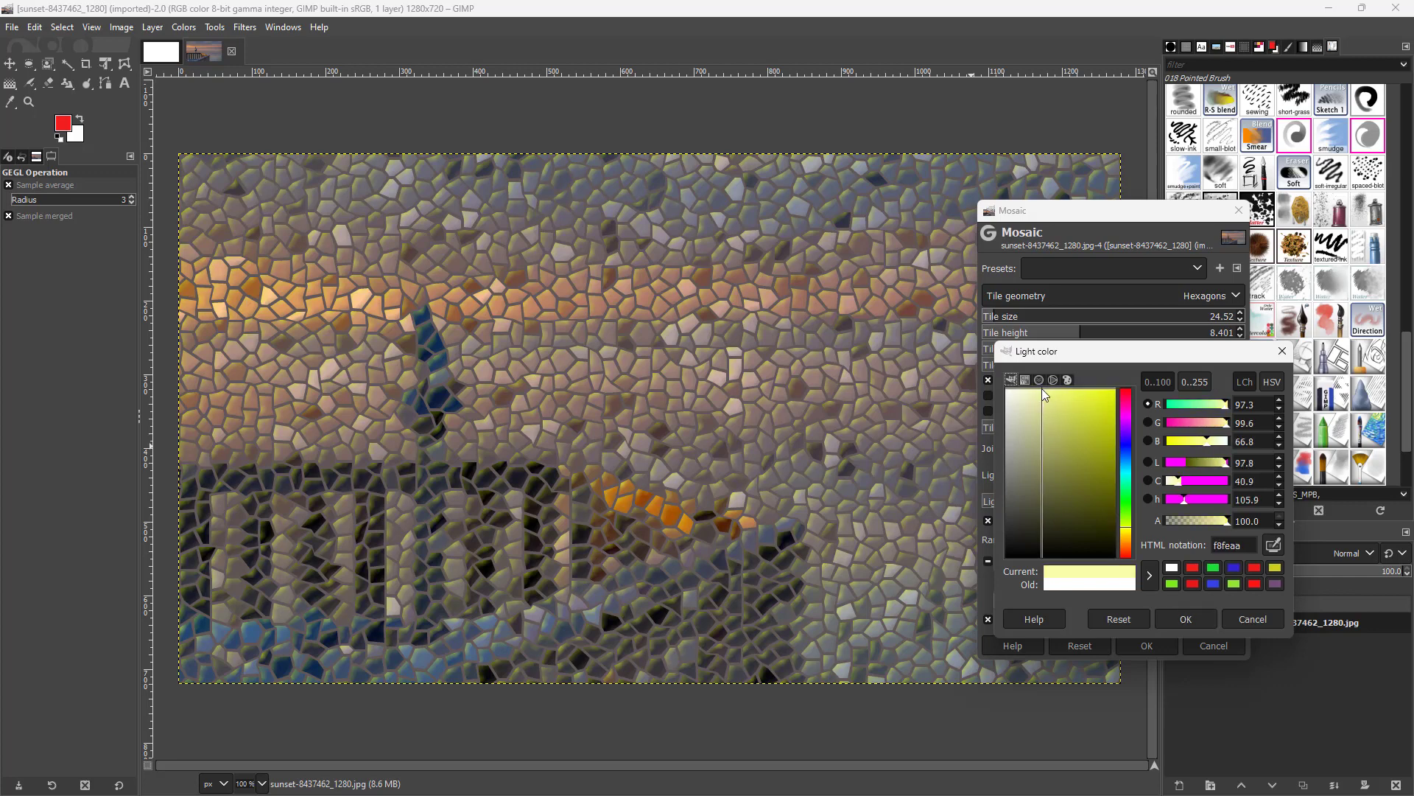
click(1184, 621)
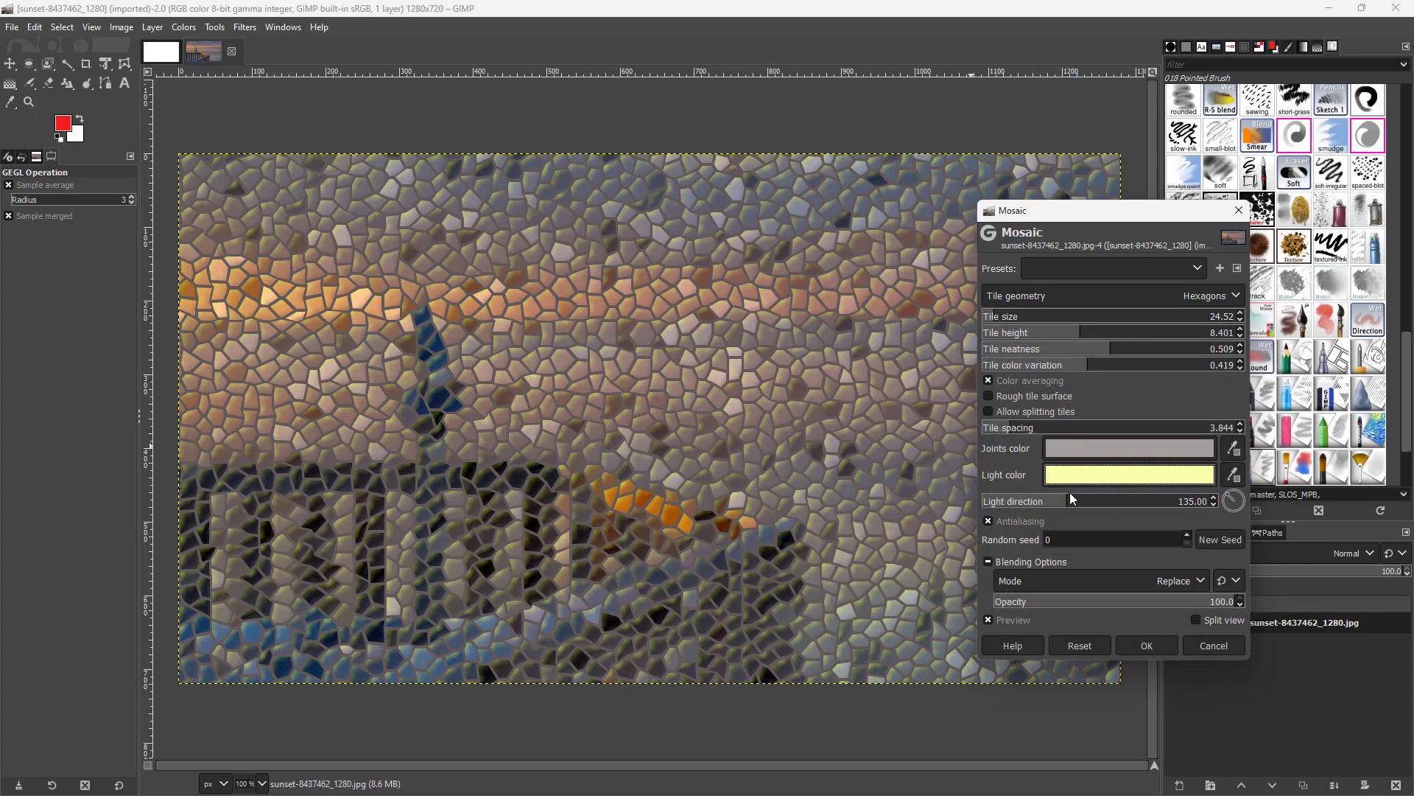
mouse_move(1072, 499)
mouse_down()
mouse_move(1023, 489)
mouse_move(1129, 498)
mouse_move(1099, 496)
mouse_up()
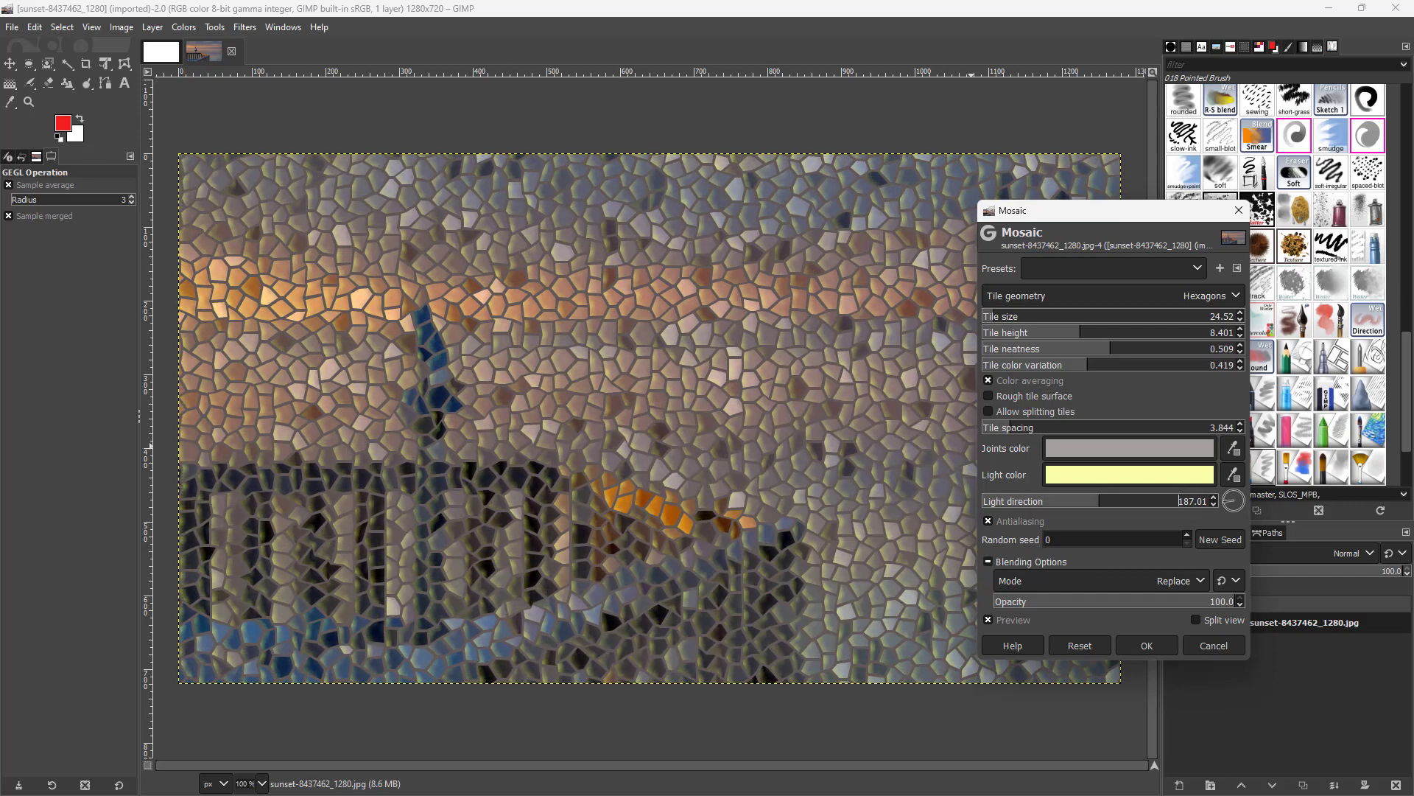
Step: Switch the mosaic's antialiasing off and back on, and set its random seed to 8
click(992, 521)
click(988, 522)
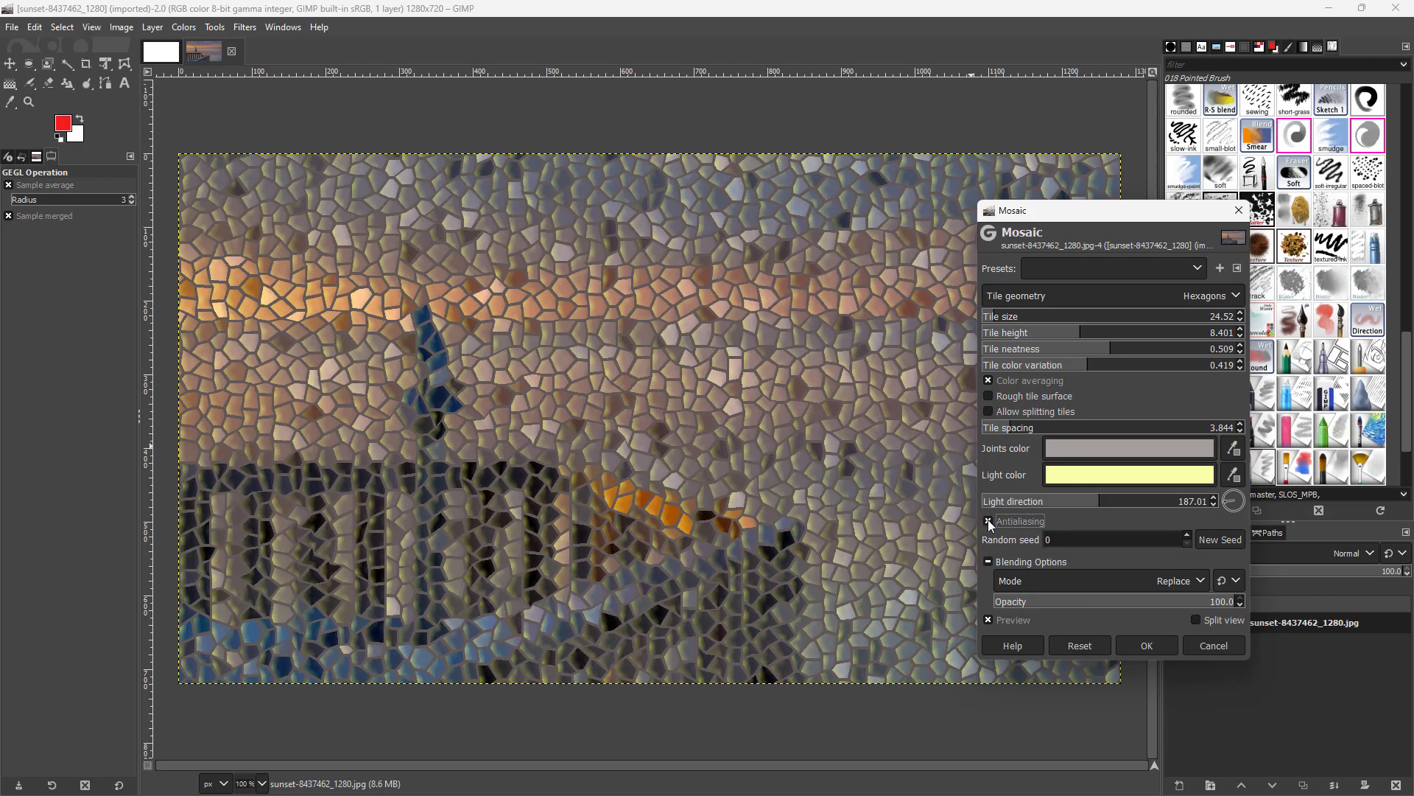
click(1061, 538)
click(1187, 536)
click(1187, 536)
click(1187, 535)
click(1188, 536)
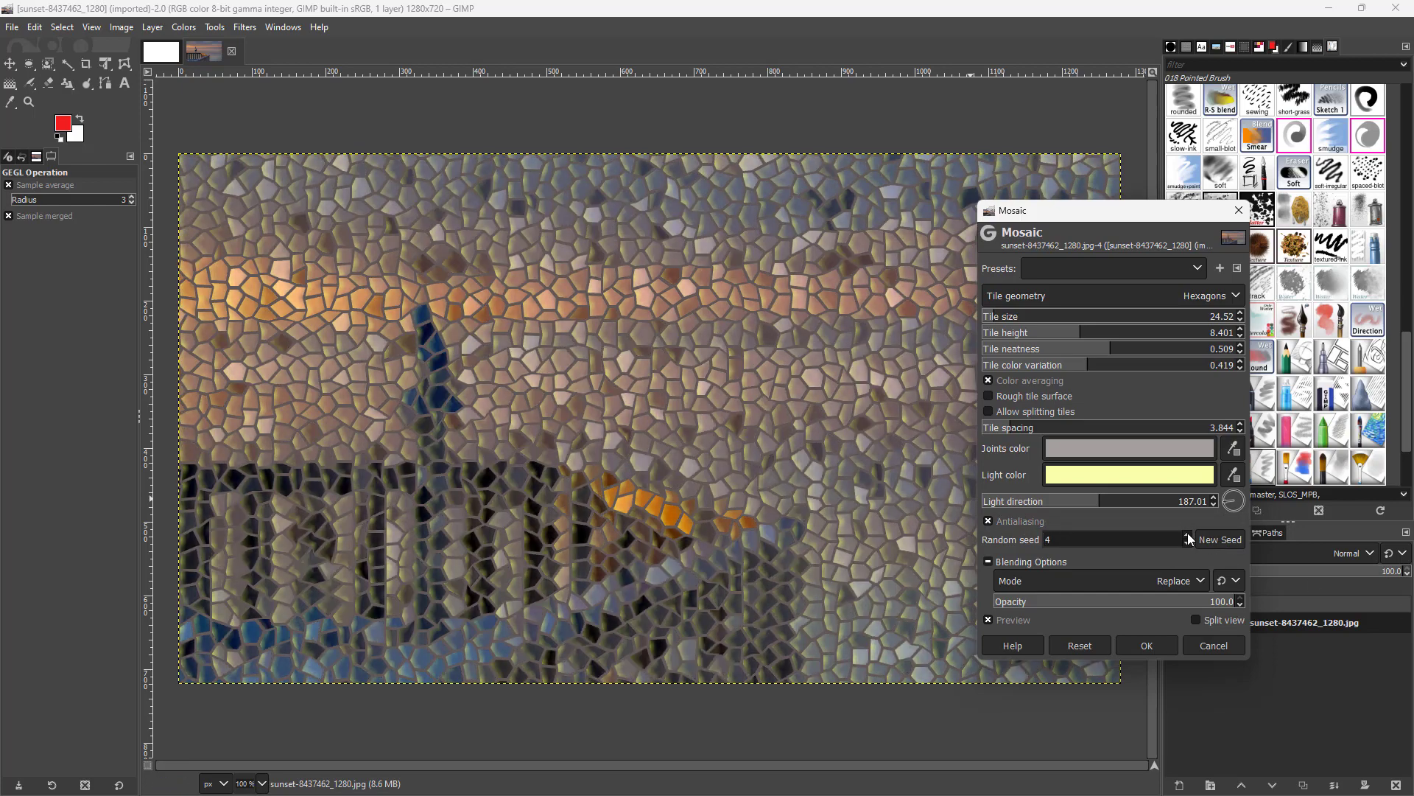
click(1187, 535)
click(1188, 535)
click(1188, 536)
click(1187, 536)
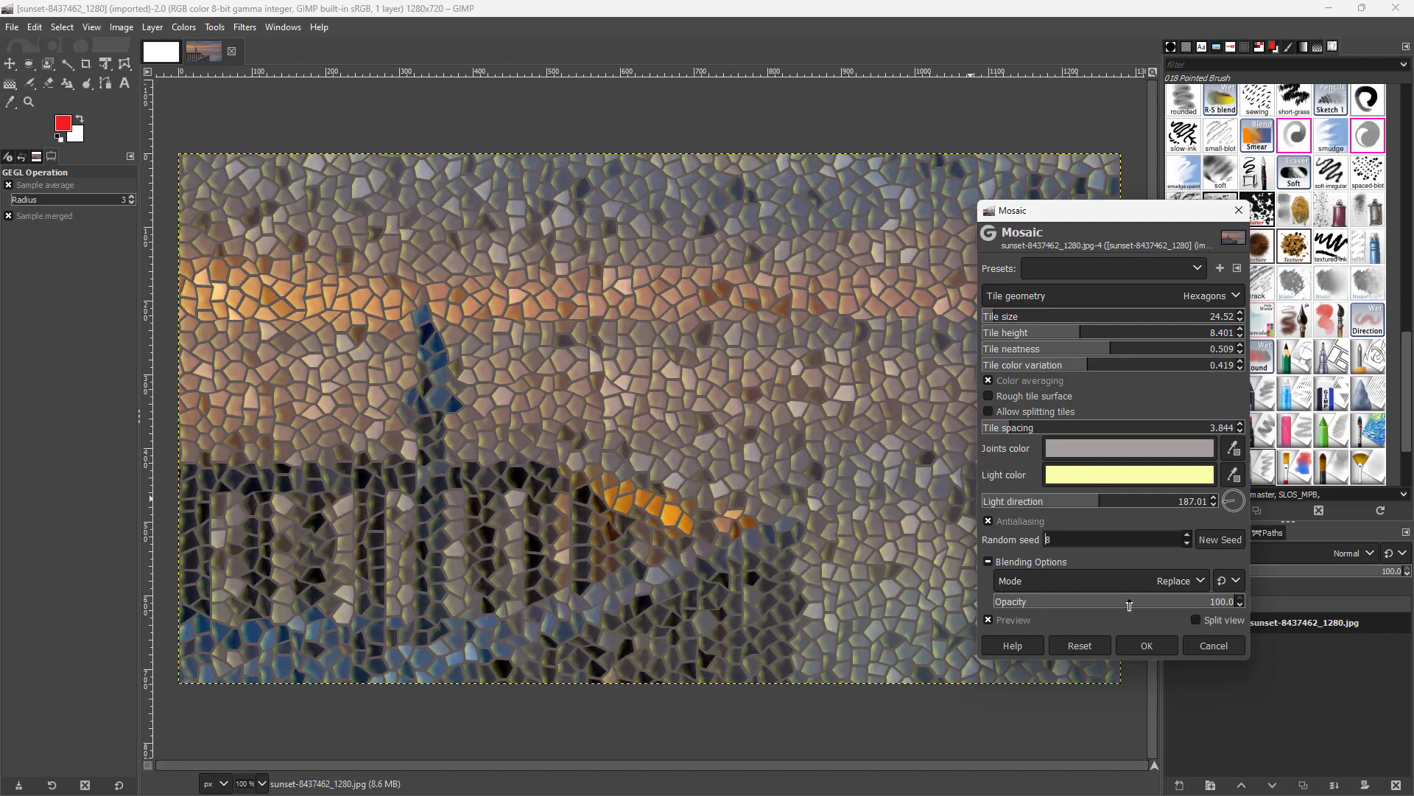
Step: Try the Darken only blending mode on the mosaic and return the mode to Replace
drag(1223, 609, 1317, 624)
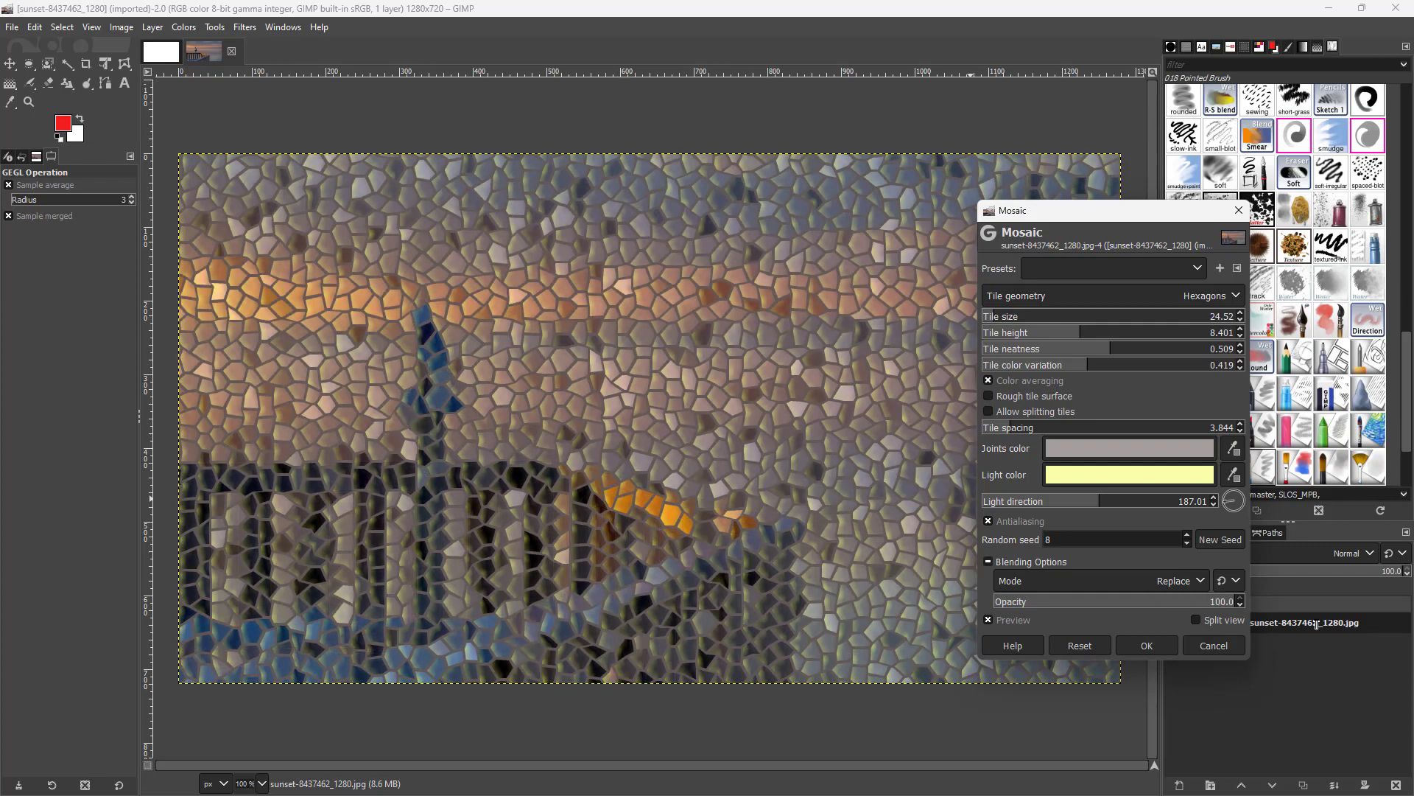
click(1188, 583)
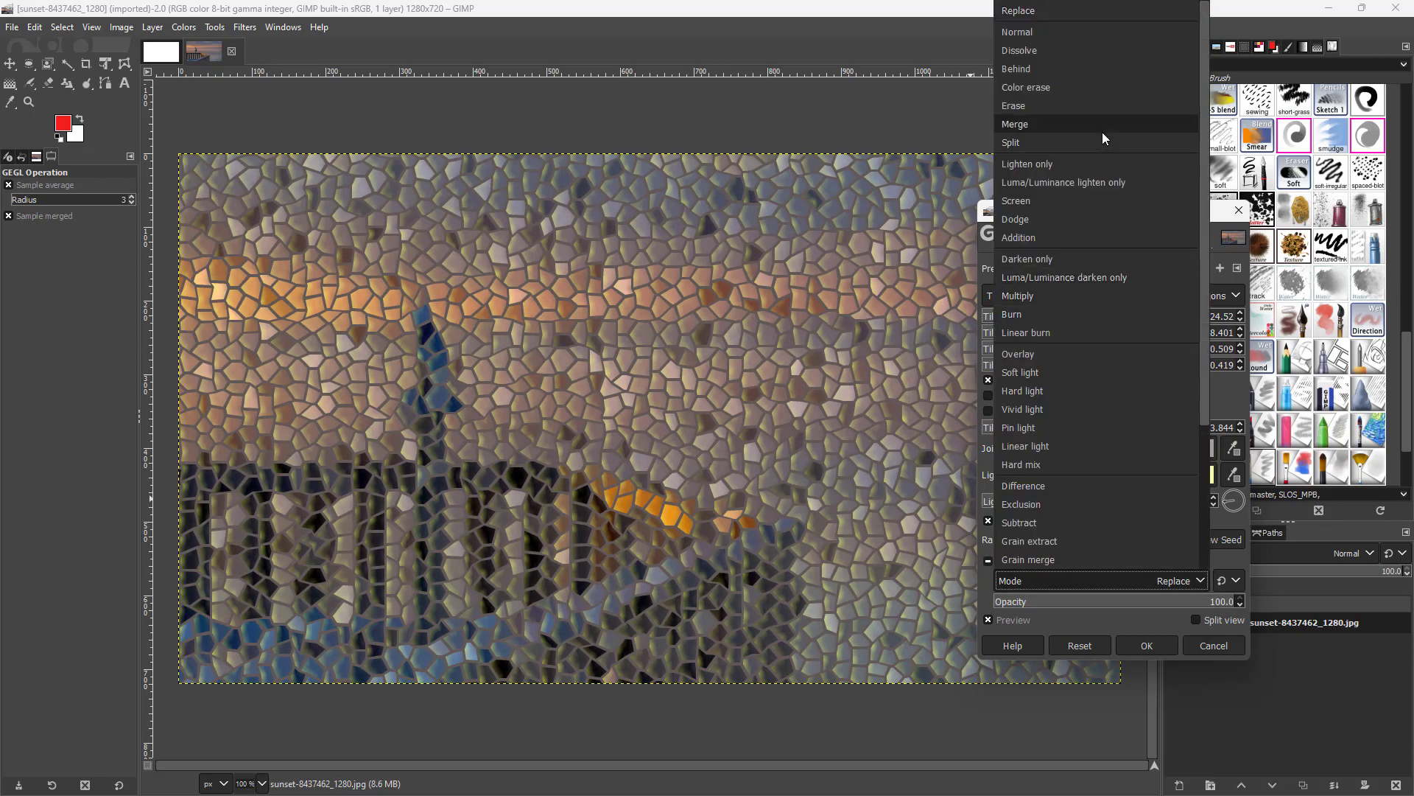
click(1038, 261)
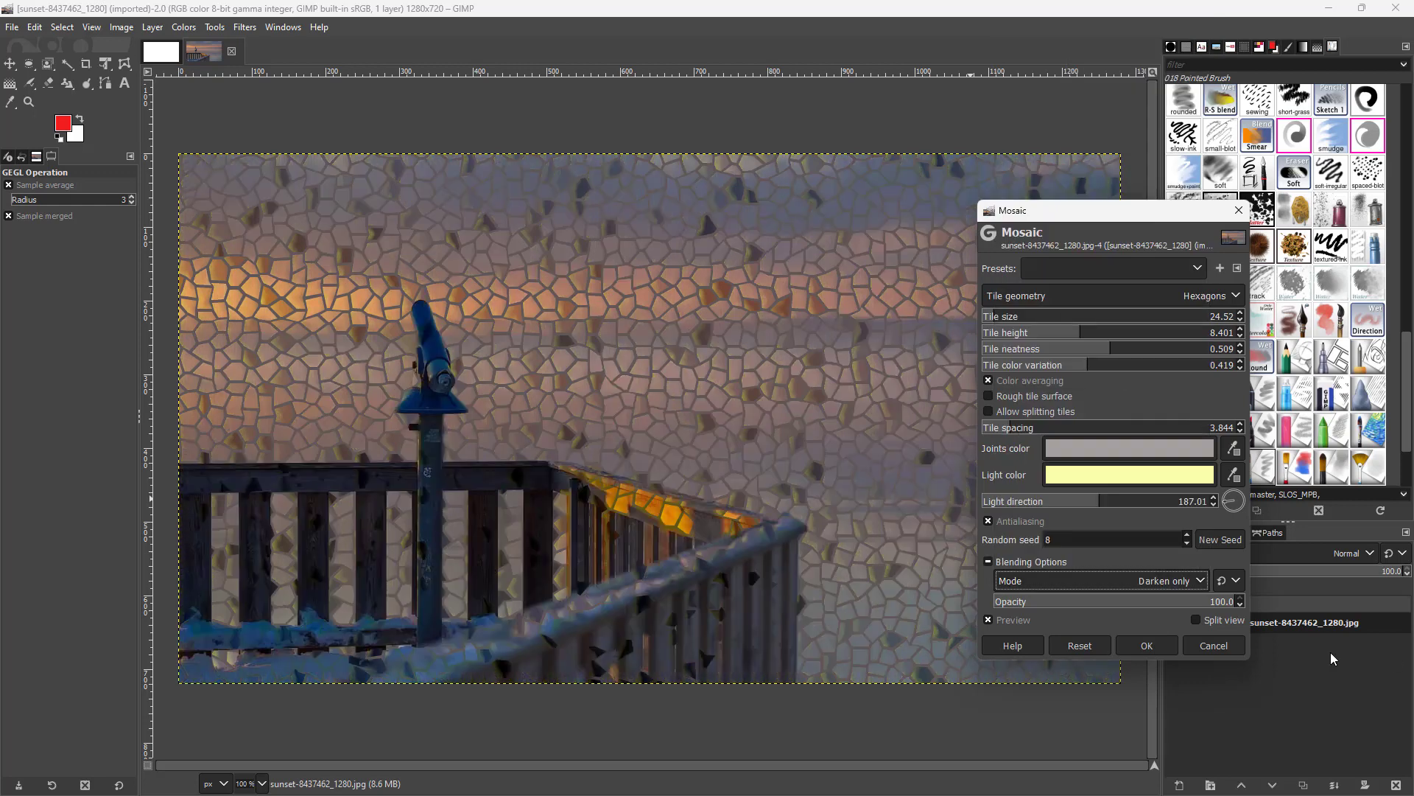
click(1138, 577)
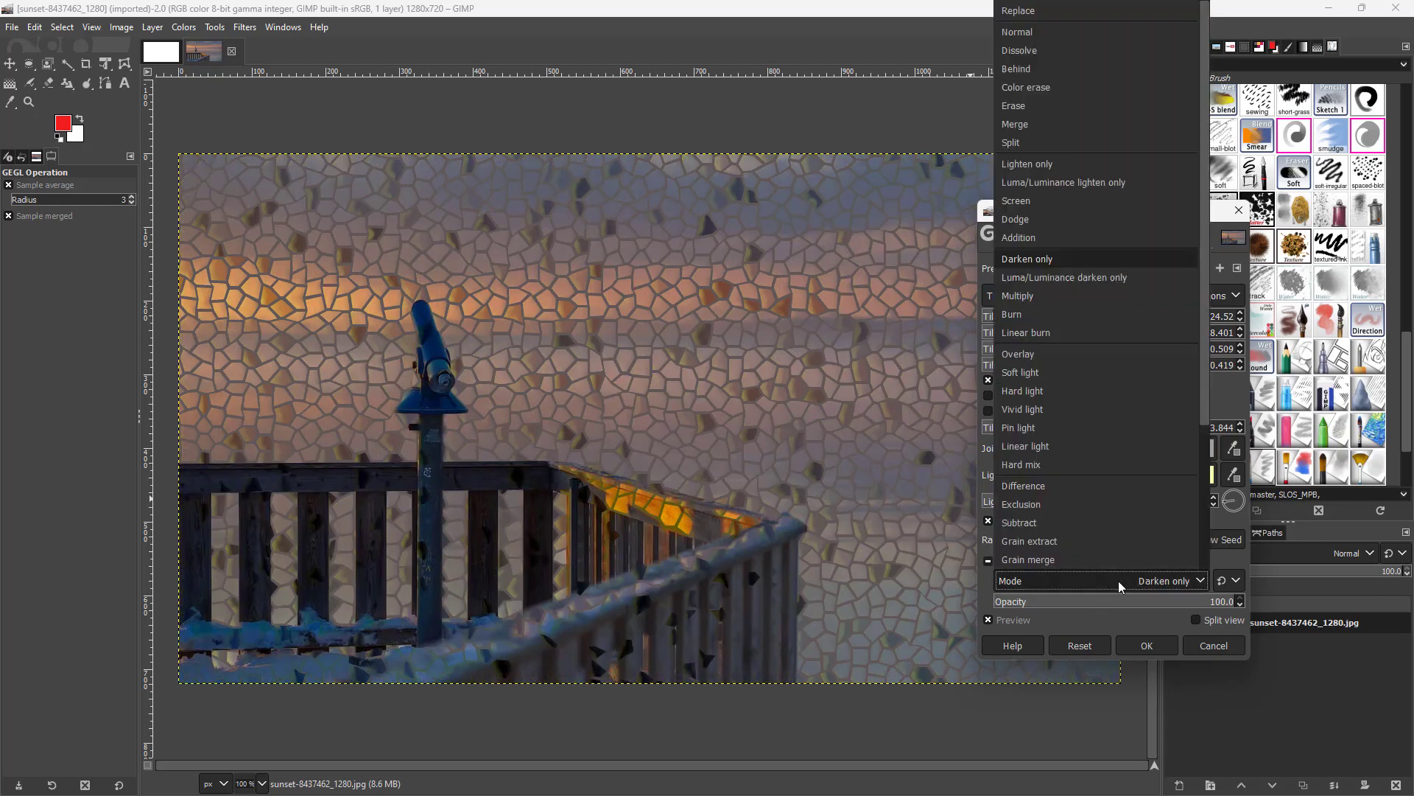
click(1021, 12)
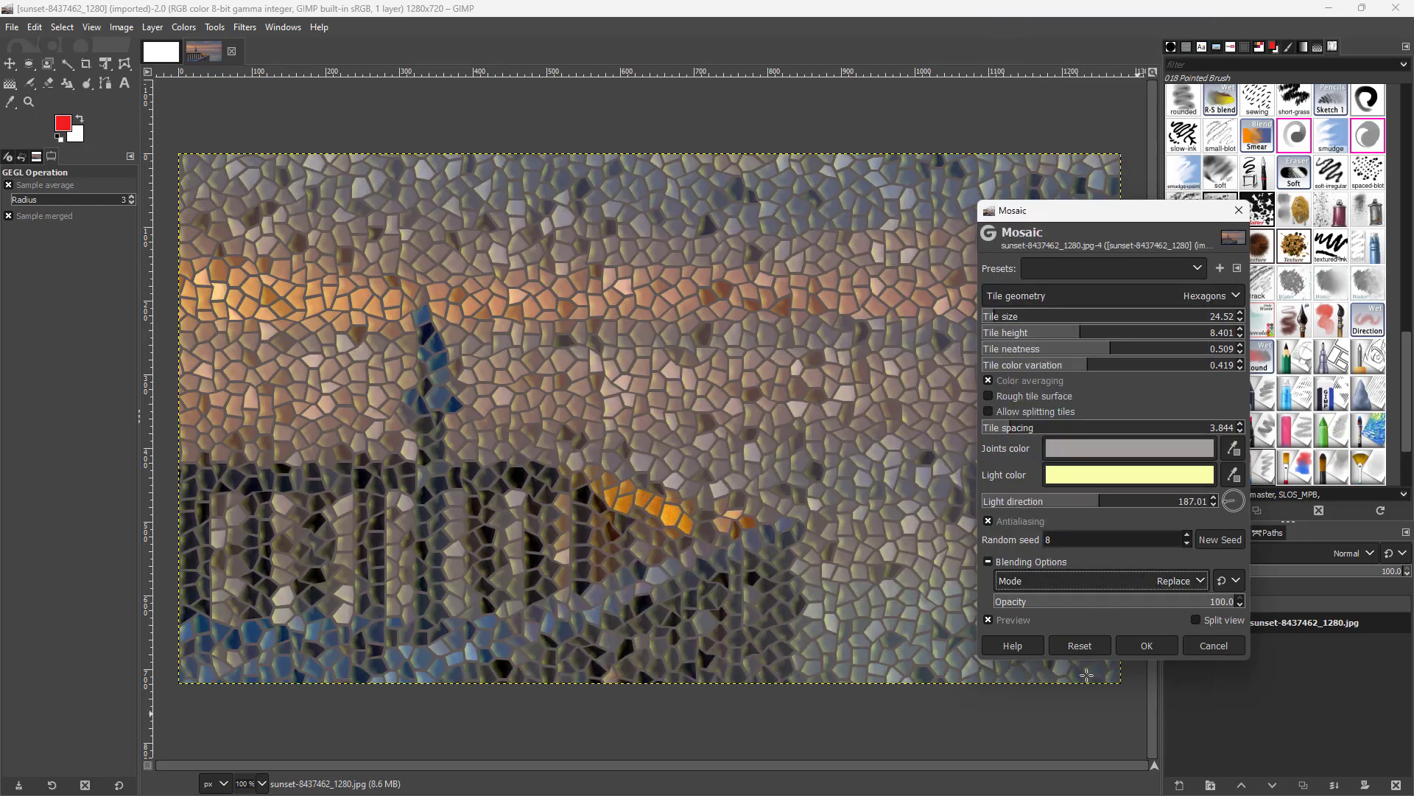
Step: Compare the mosaic with the original photo by toggling the preview and sweeping the split view divider across the image
click(988, 620)
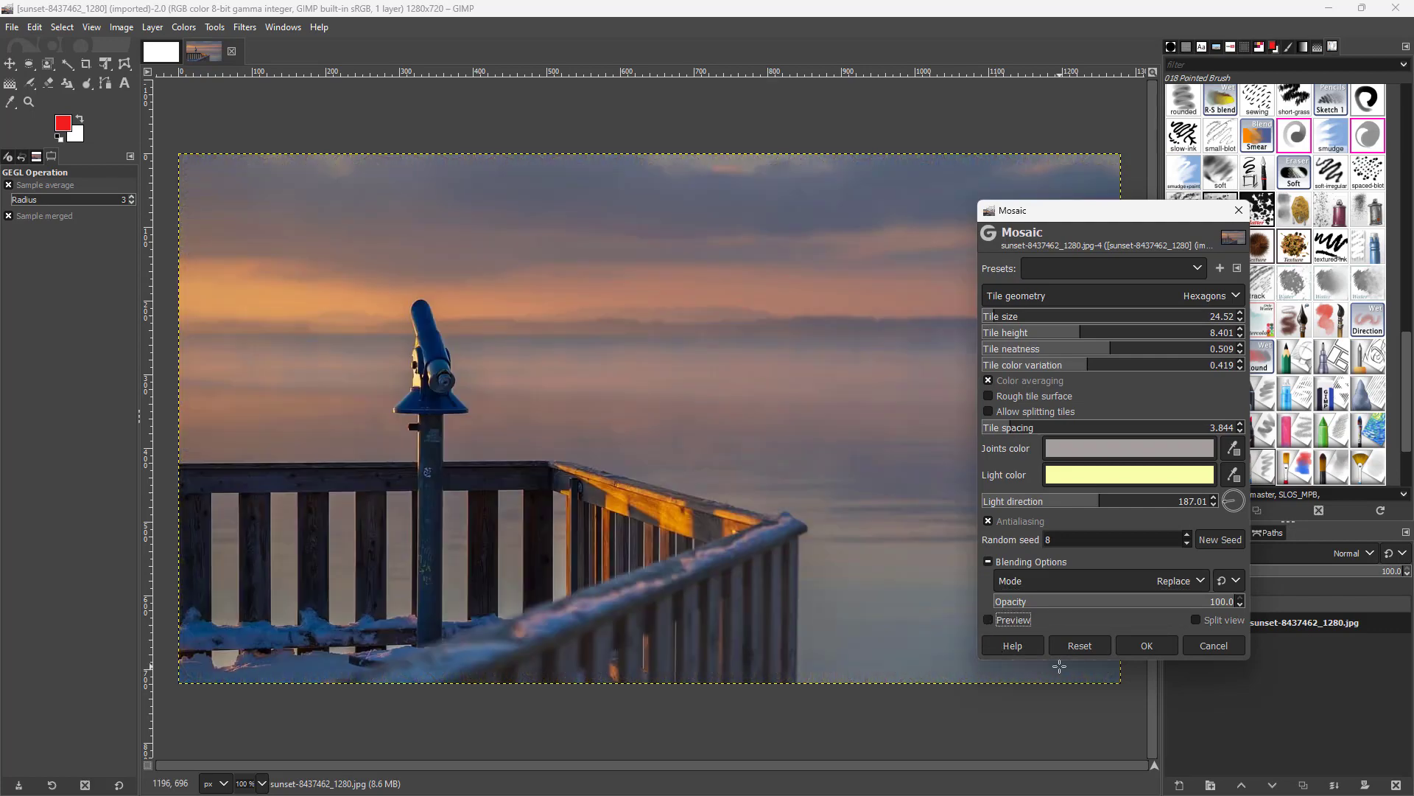
click(989, 621)
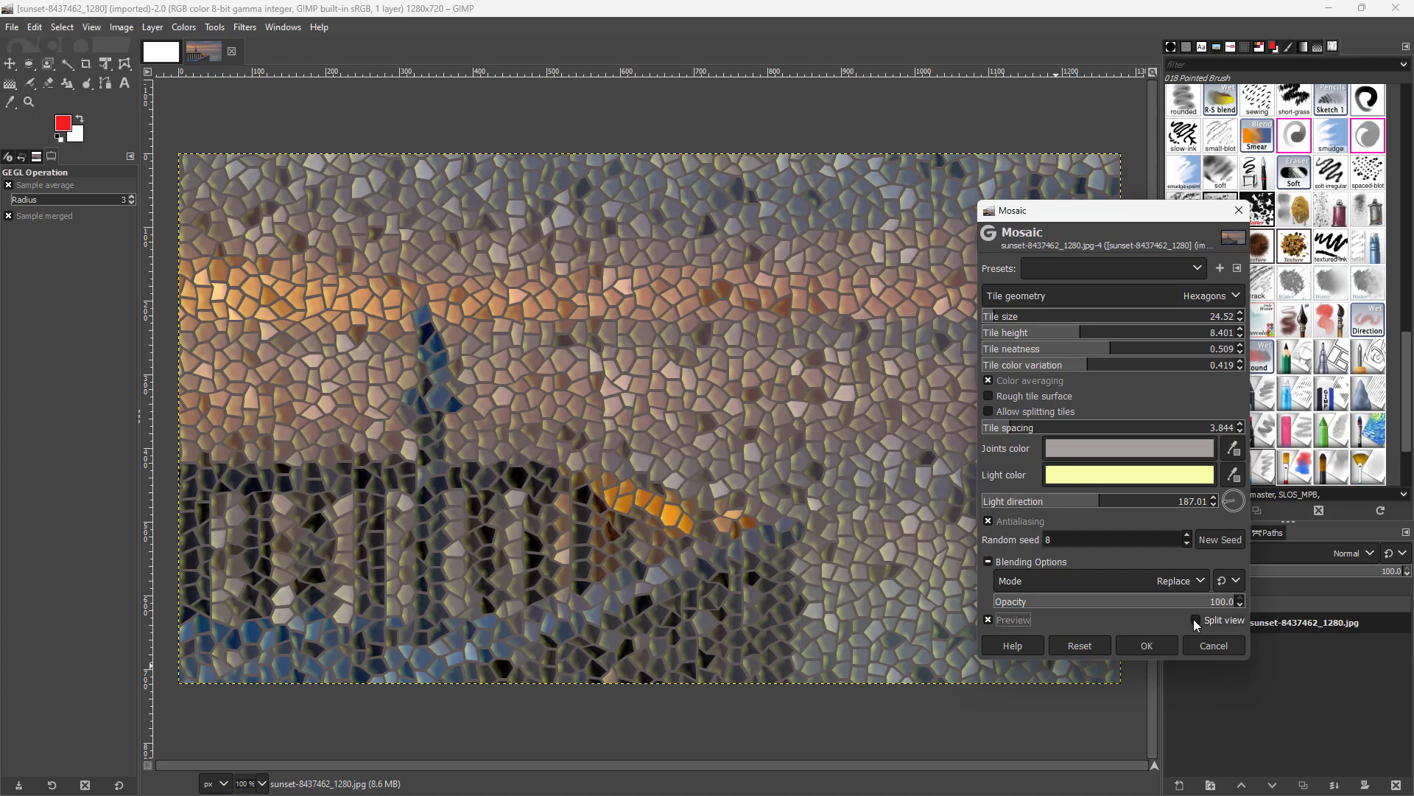
click(1197, 619)
drag(657, 211, 1149, 221)
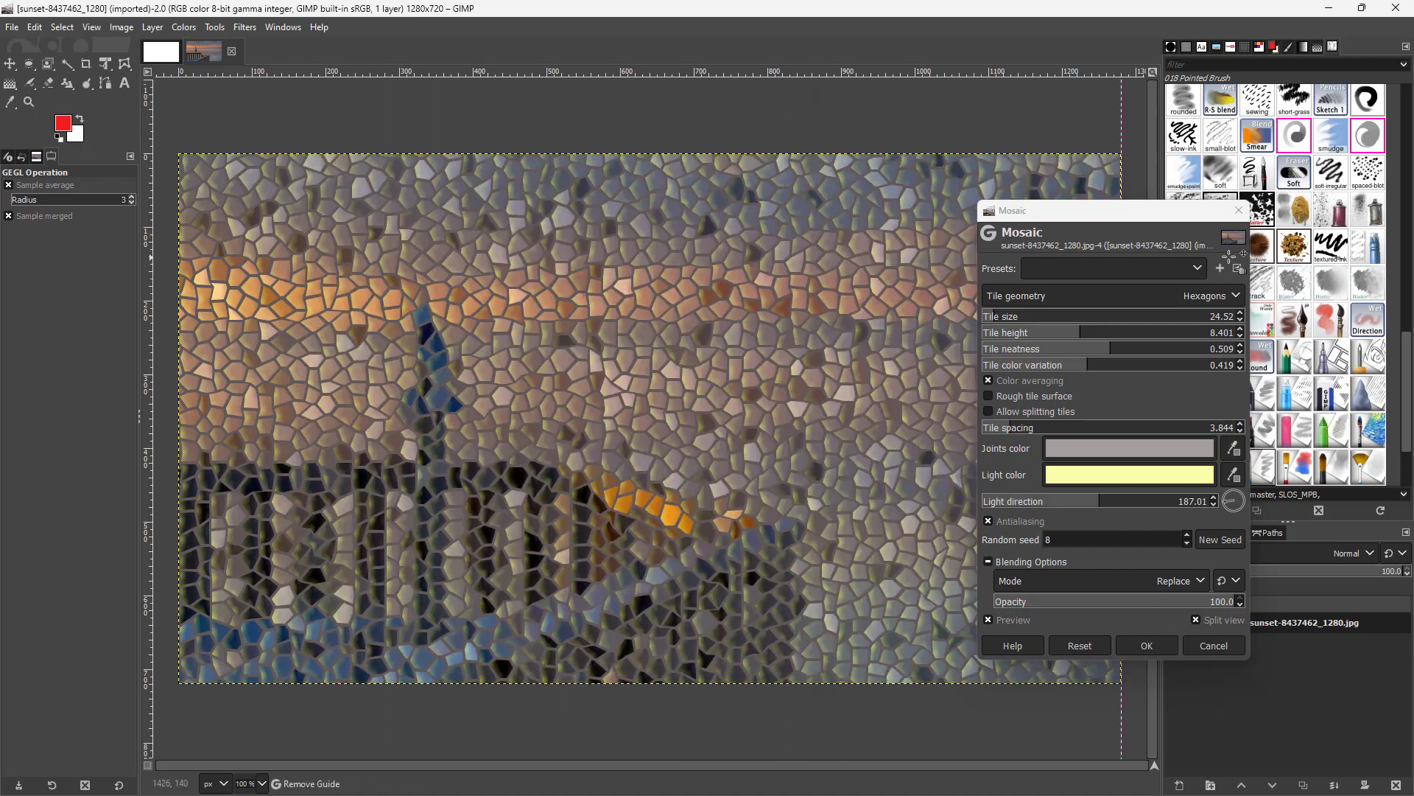
Step: Apply the Mosaic filter with the current settings to the sunset photo and inspect the tiles around the telescope
click(1147, 645)
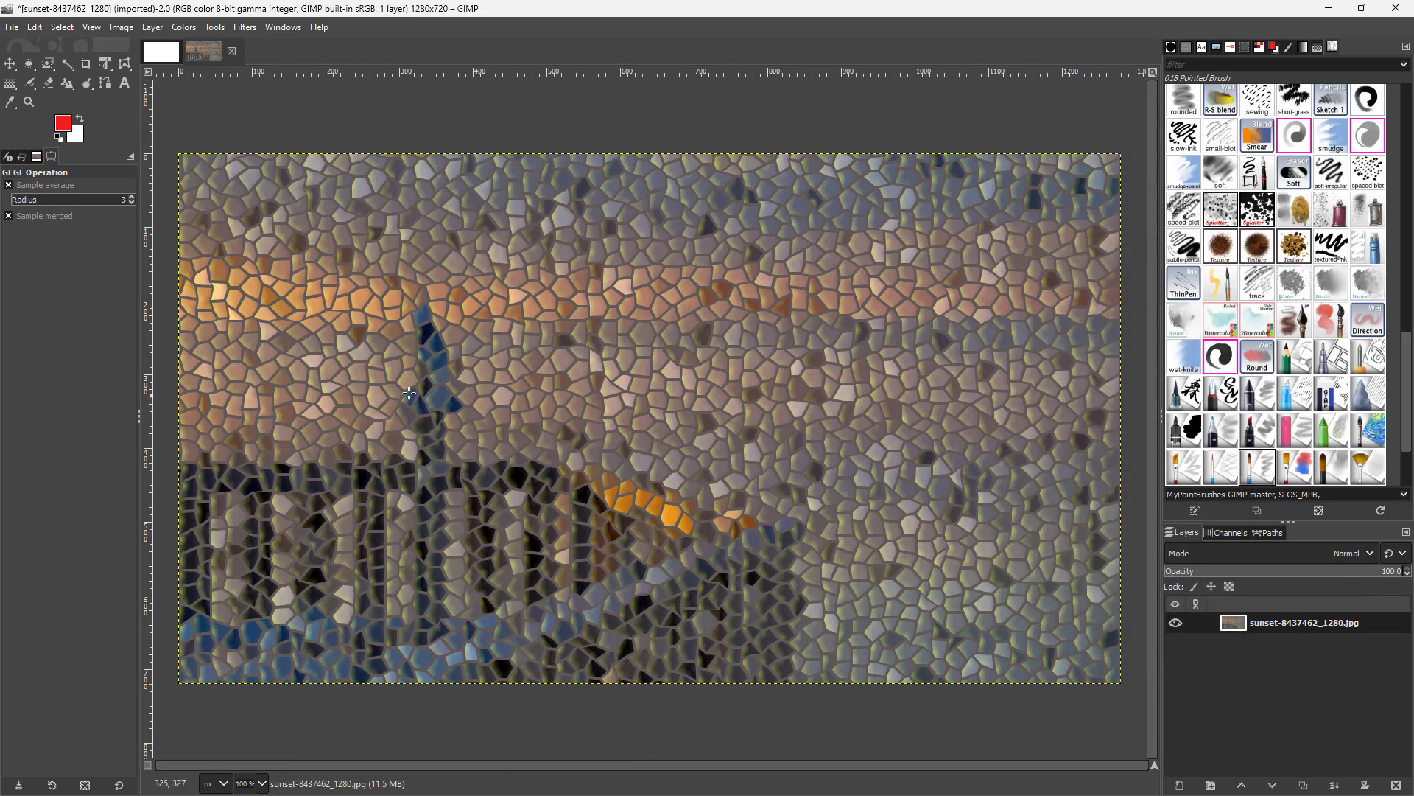
scroll(416, 366, up, 3)
scroll(417, 366, down, 3)
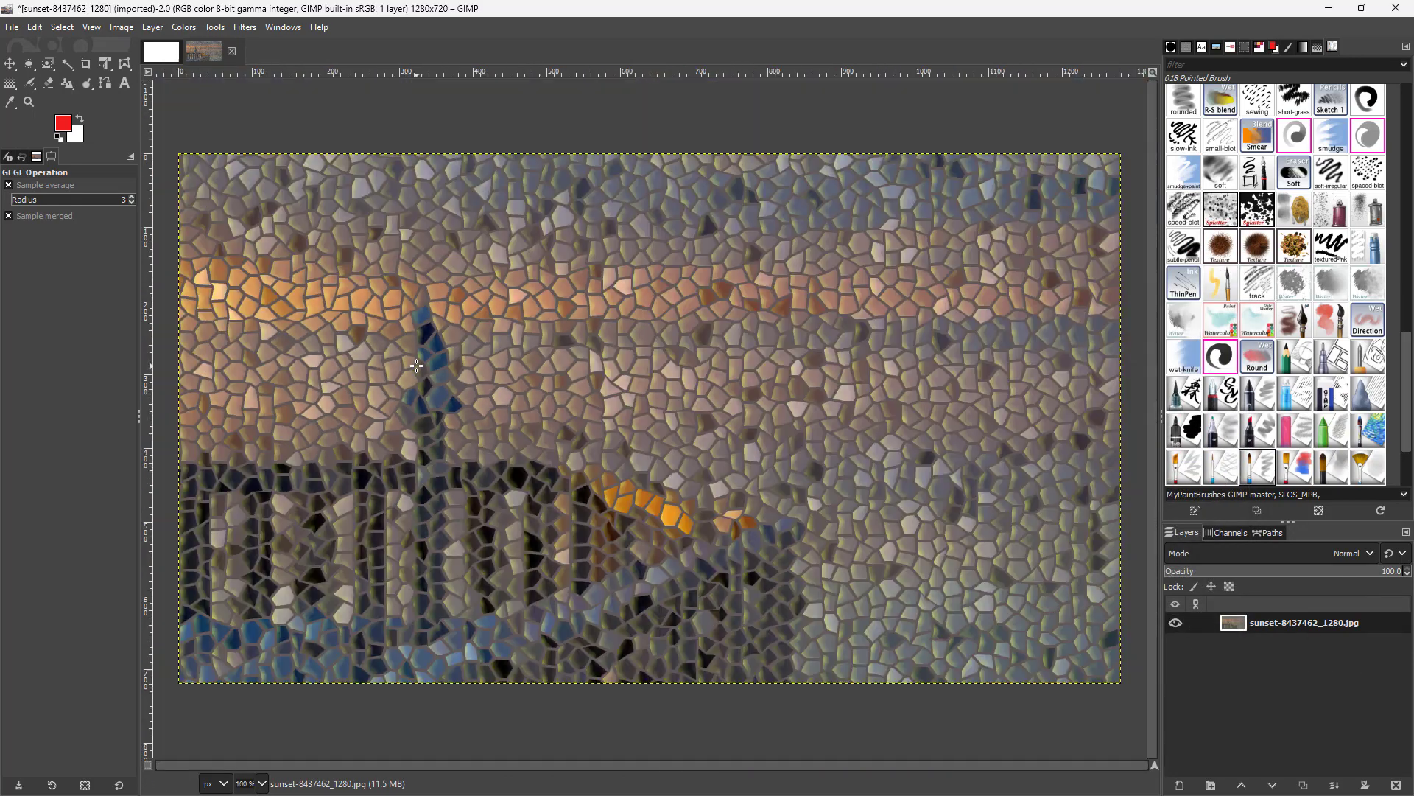